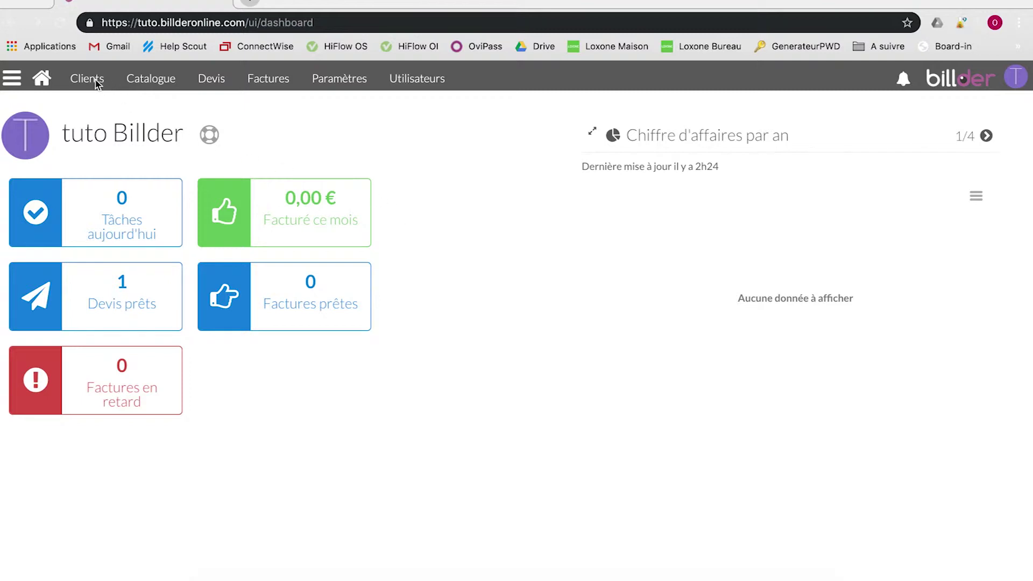
Start a new catalogue article labelled "Mon article" with the unit pièce and a sale price of 43.
left_click(164, 86)
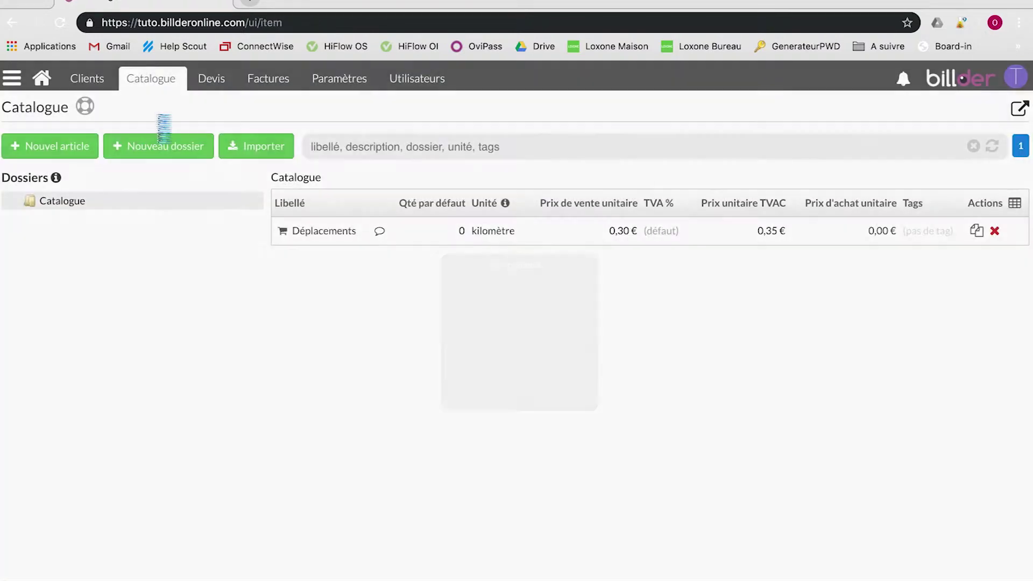
left_click(65, 147)
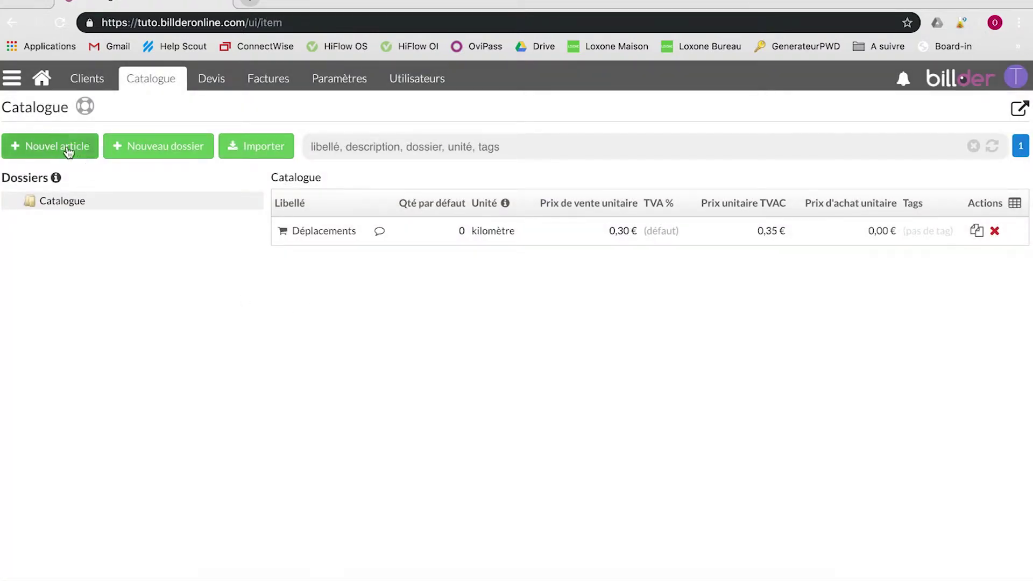
type("Mo")
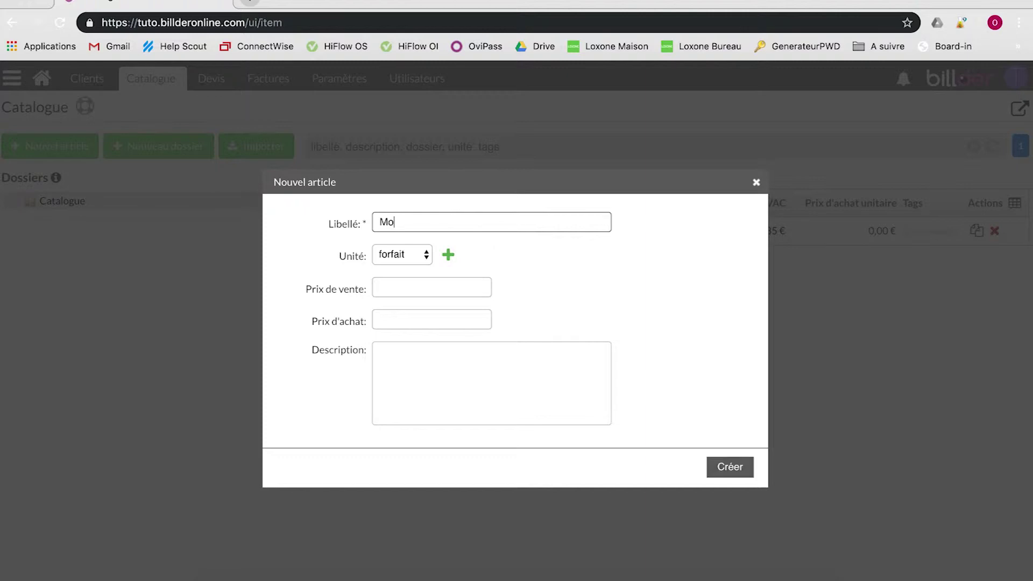
type("n article")
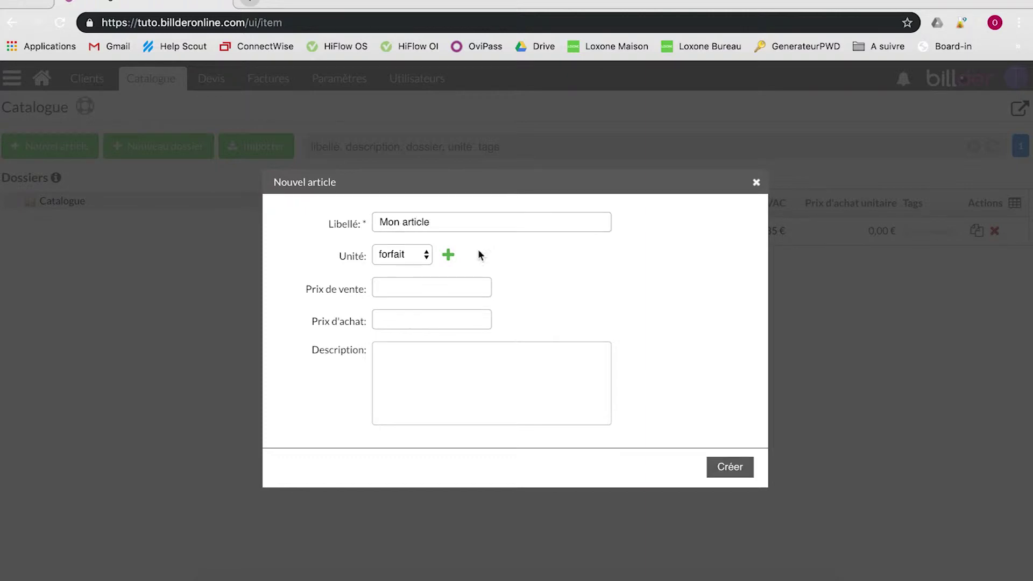
left_click(426, 258)
left_click(404, 281)
left_click(401, 288)
type("43")
Fill in a two-line placeholder description for the new article and create it without a purchase price.
left_click(441, 323)
left_click(464, 363)
type("sdf:kjslkhjdfkljsdfhg:jkdsgjk:nsdfjg")
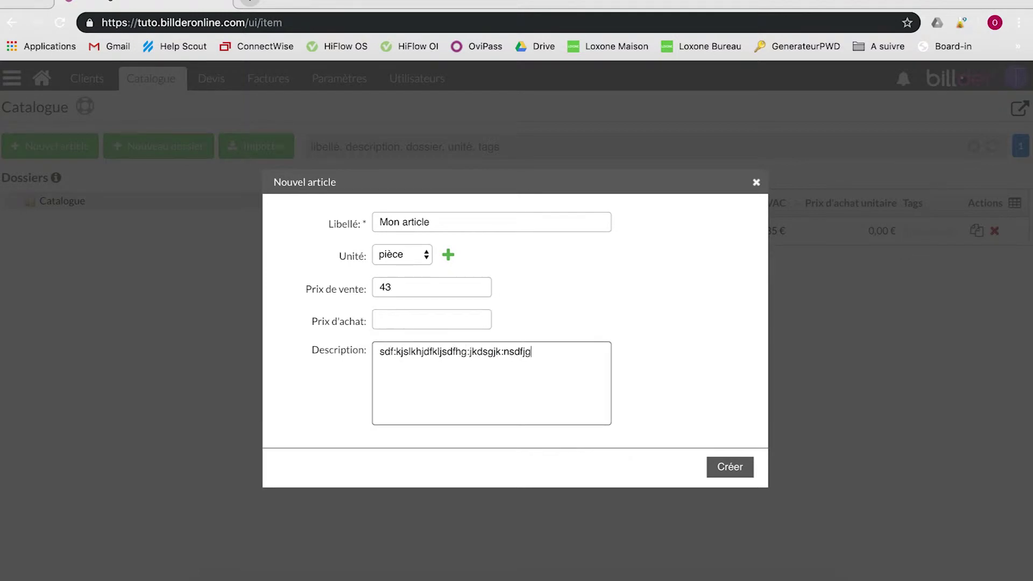
key("Return")
type("jkldfhgkljdfshjgkfdh")
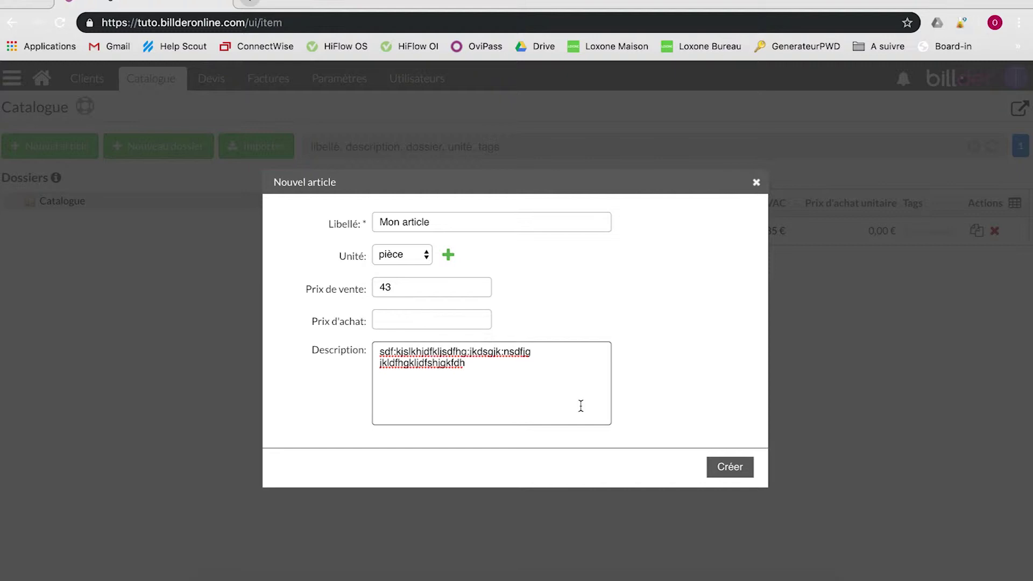
left_click(736, 471)
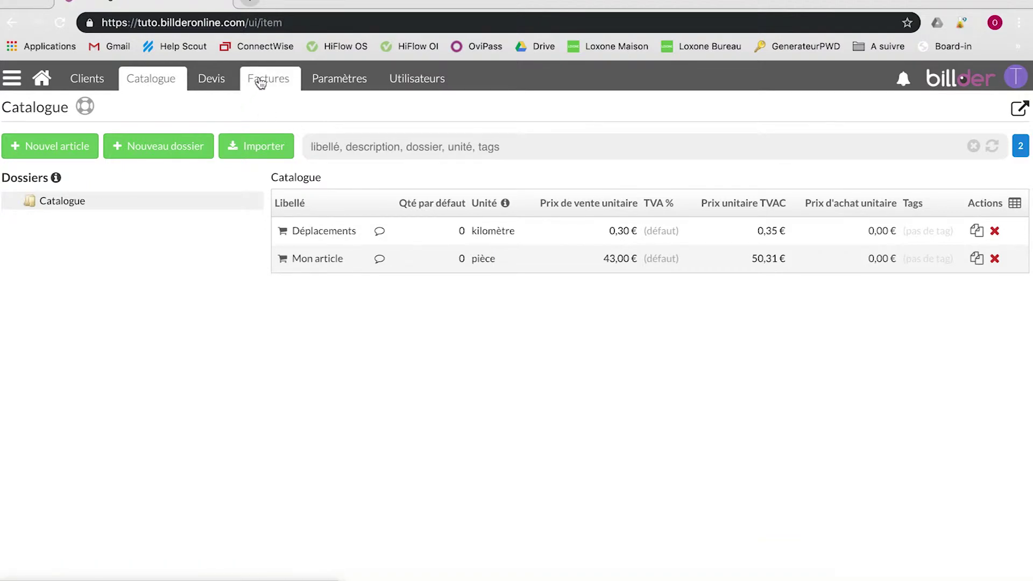
Remove Factures from the favourite navigation shortcuts and add it back.
left_click(12, 79)
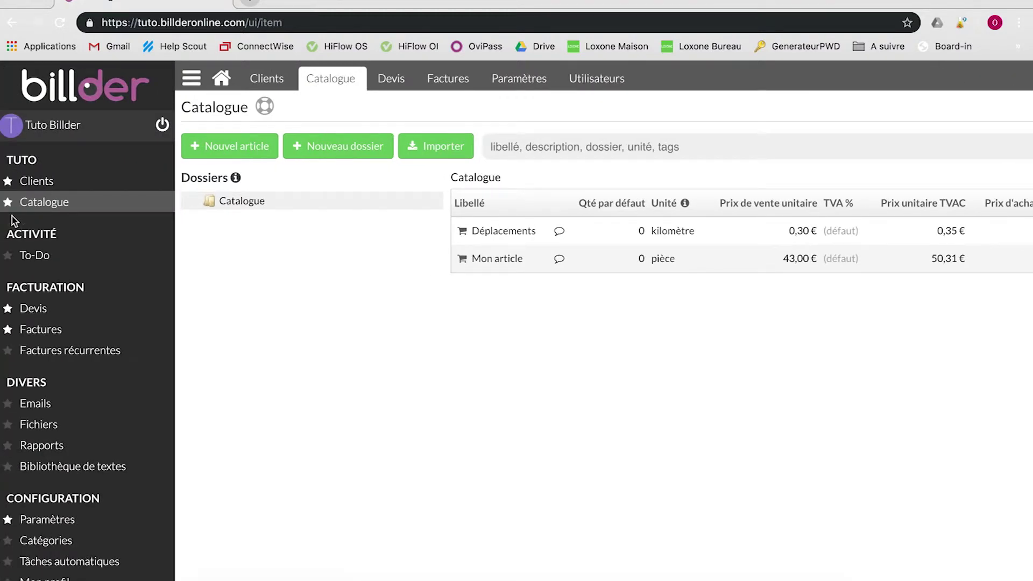
left_click(8, 331)
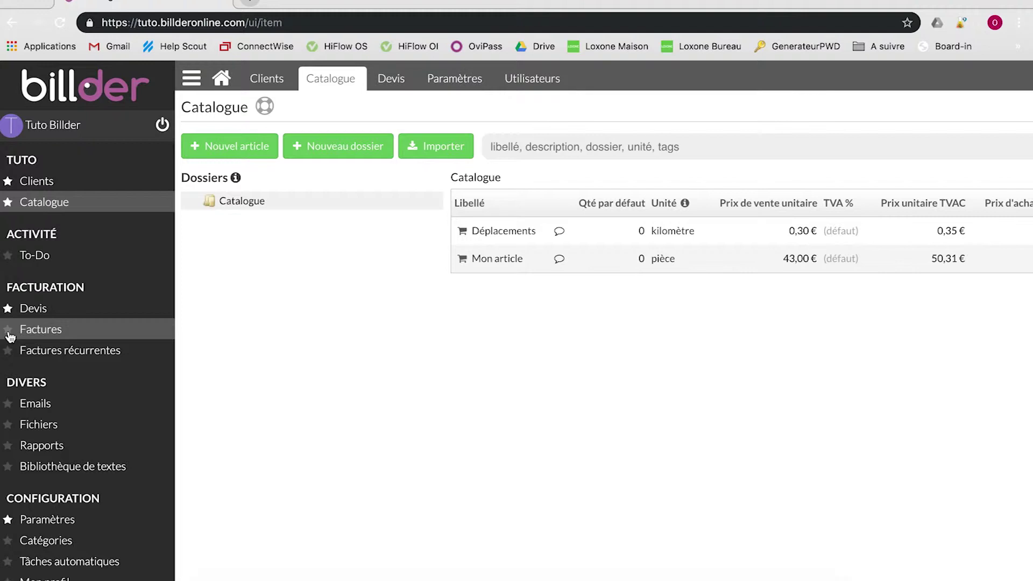
left_click(8, 331)
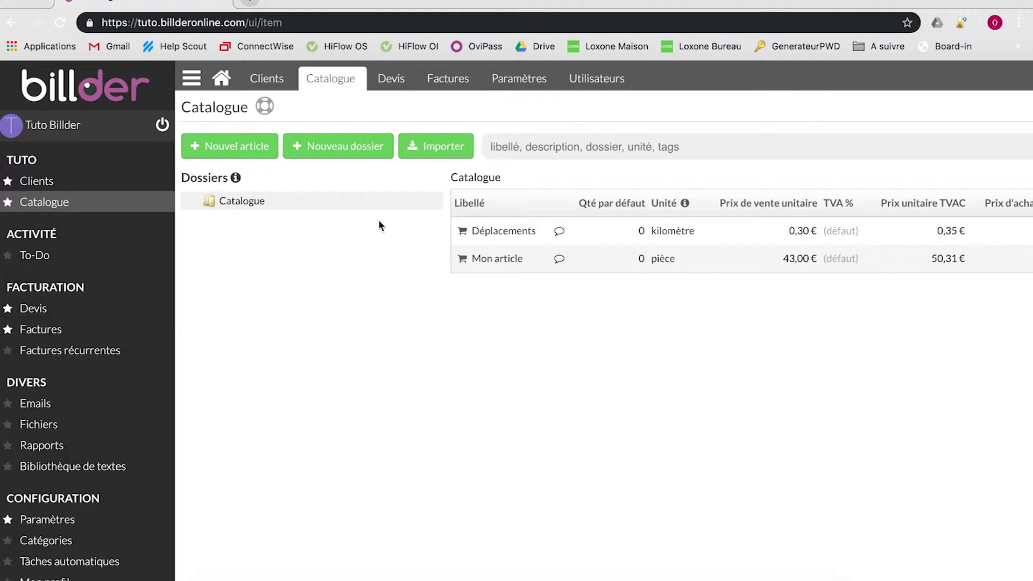
Create a new invoice for the client SuperClient, dated 01/05/2019.
left_click(444, 82)
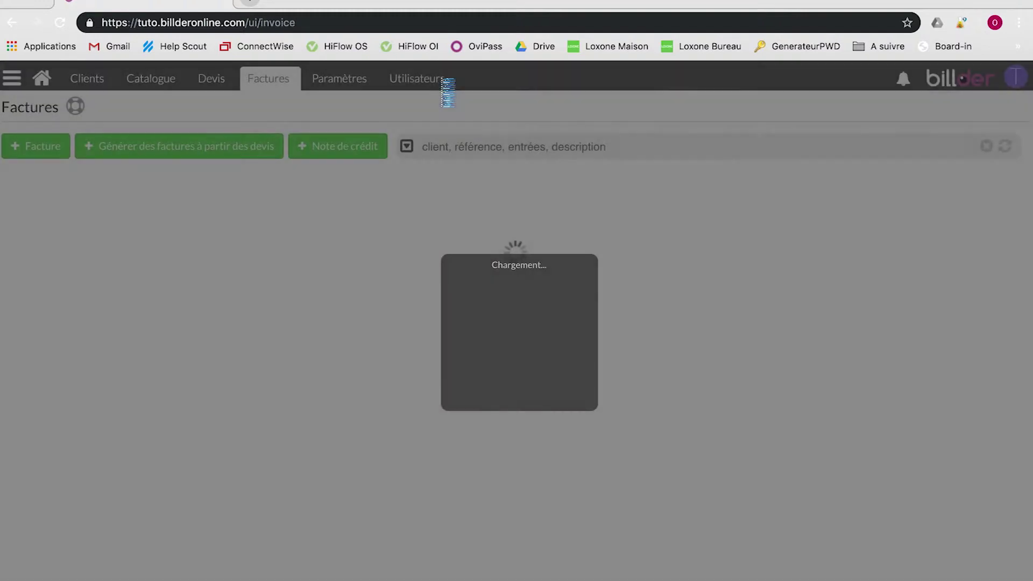
left_click(32, 154)
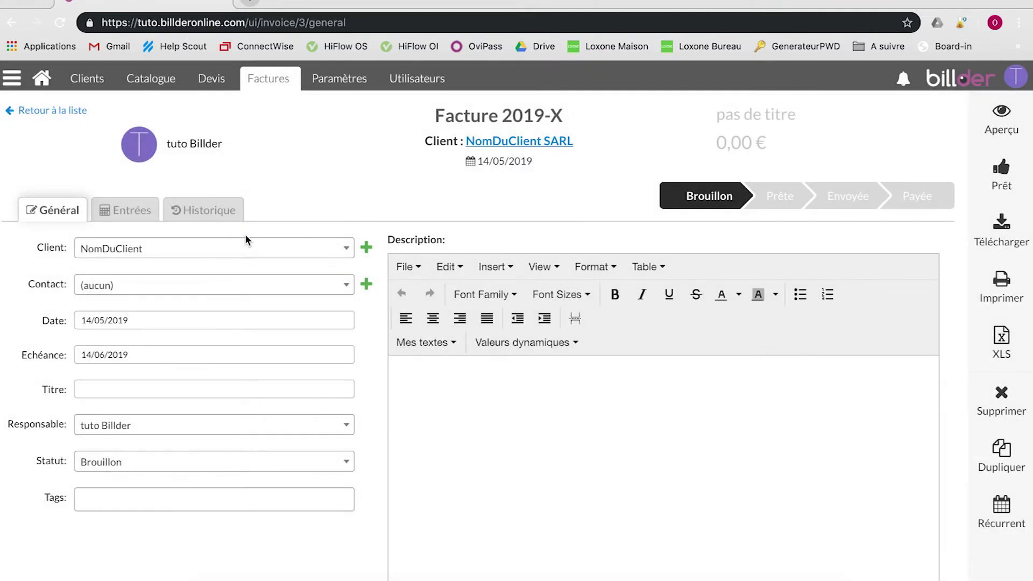
left_click(198, 254)
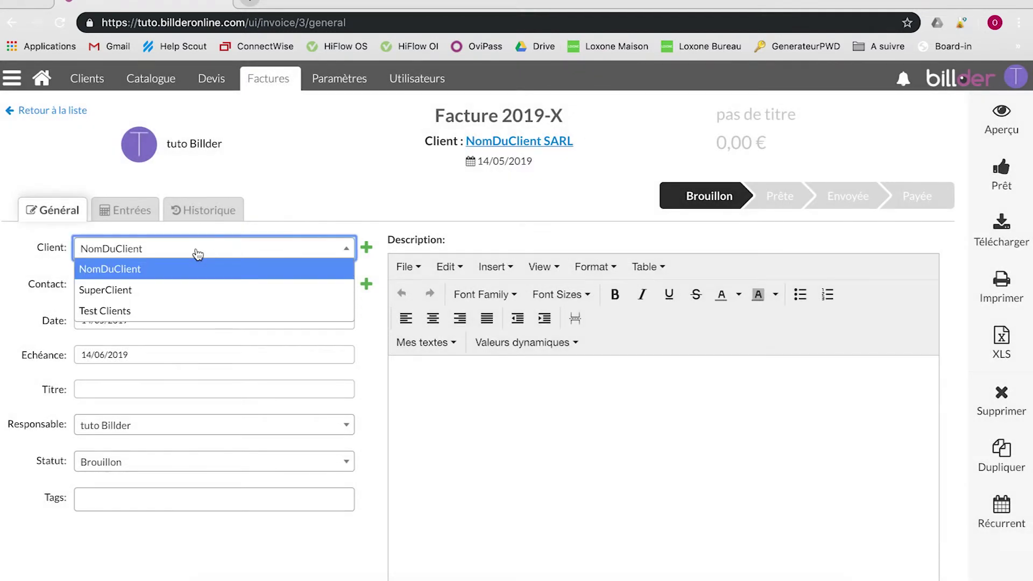
left_click(149, 296)
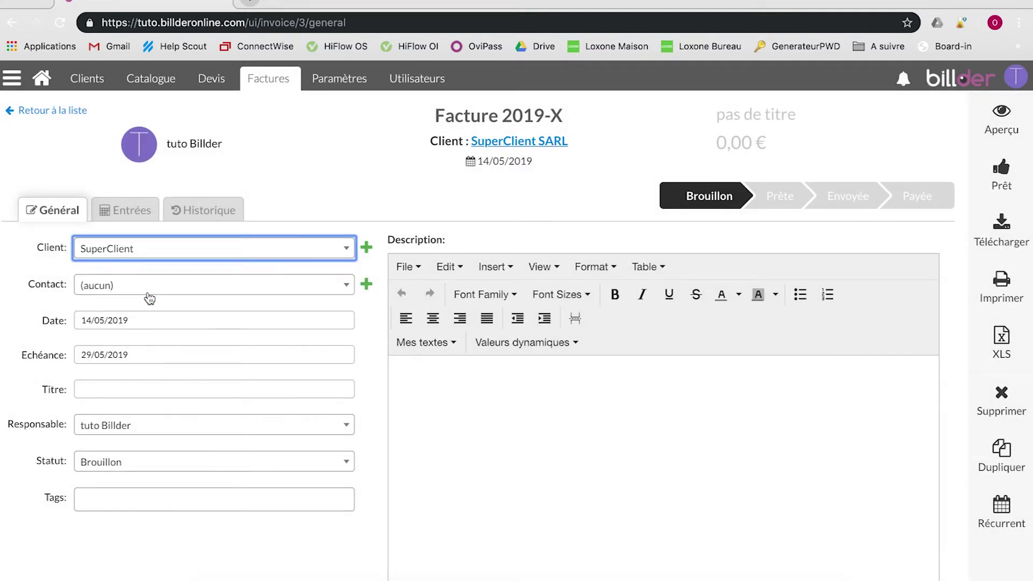
left_click(136, 320)
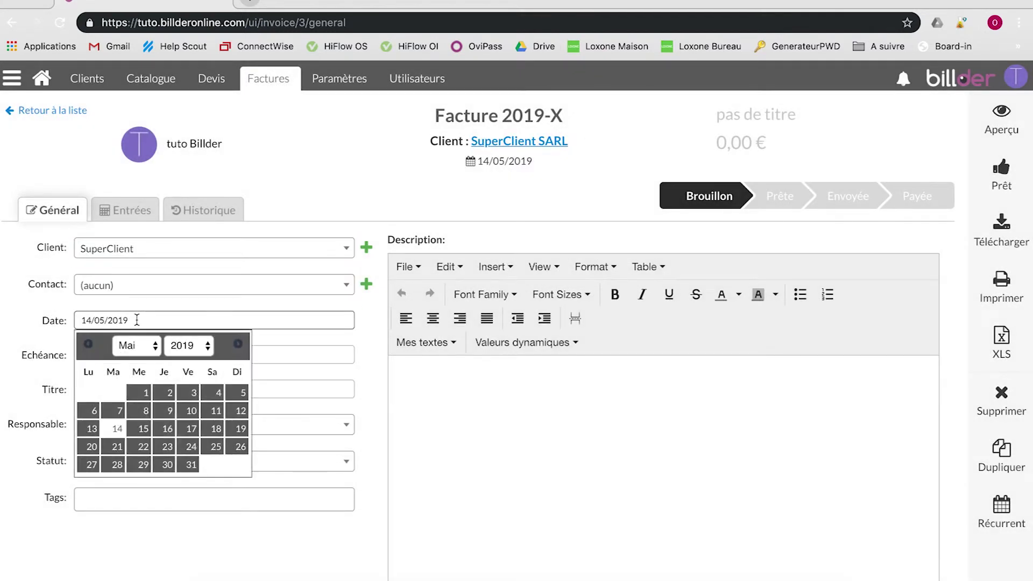
left_click(140, 394)
Give the draft invoice the title "Titre de ma facture", keeping the default person in charge.
left_click(123, 427)
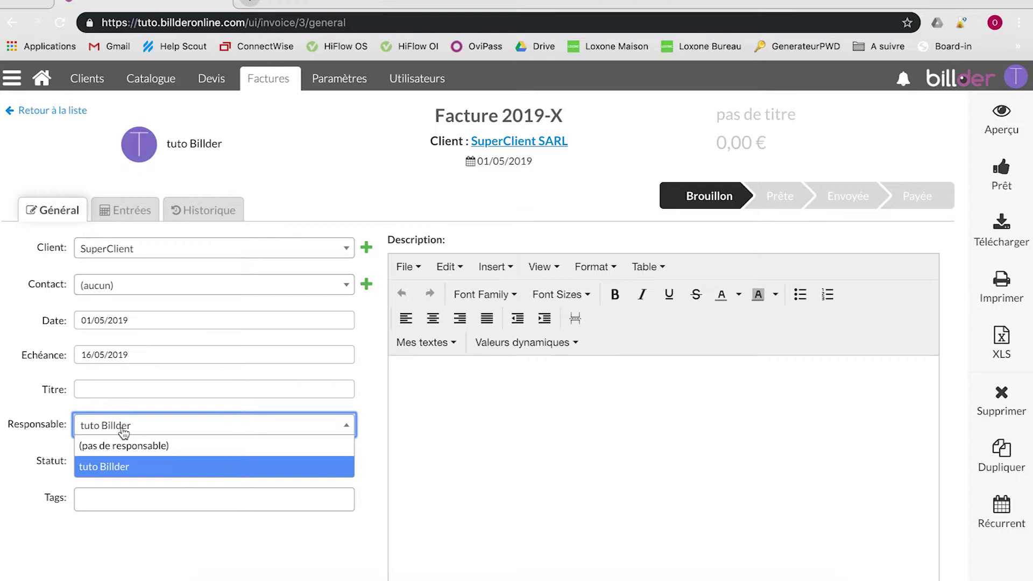
left_click(123, 431)
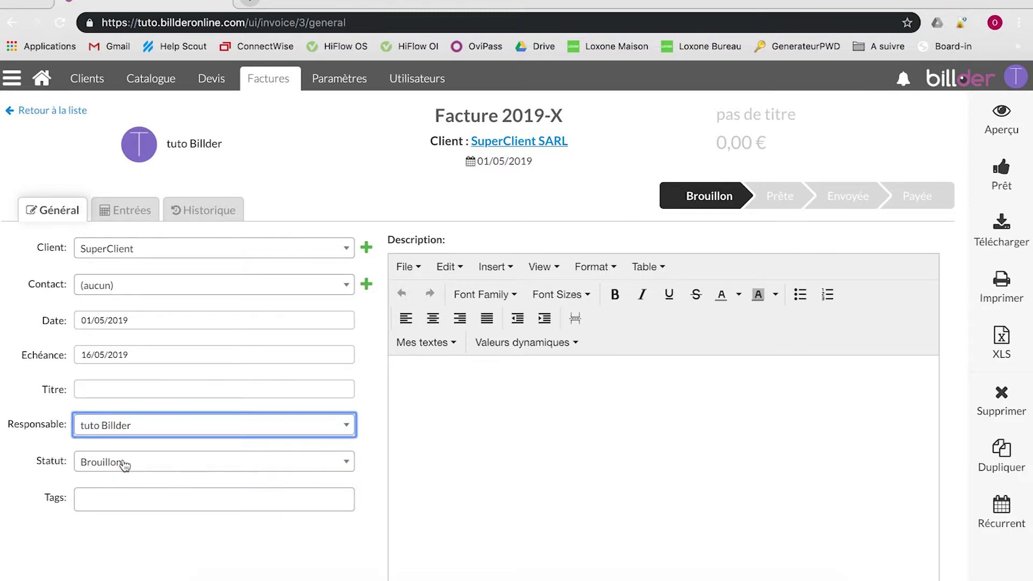
left_click(105, 388)
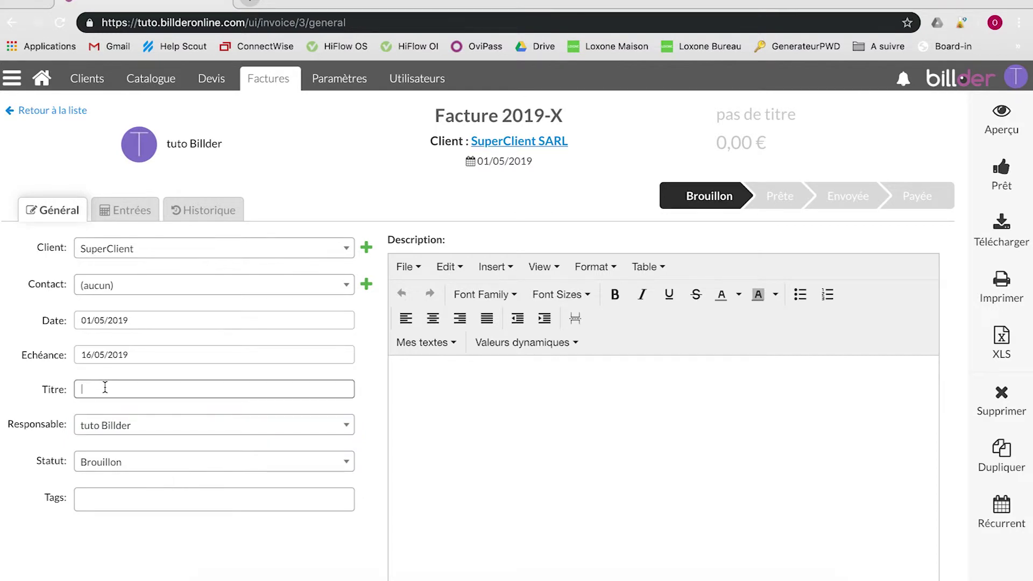
type("Titr")
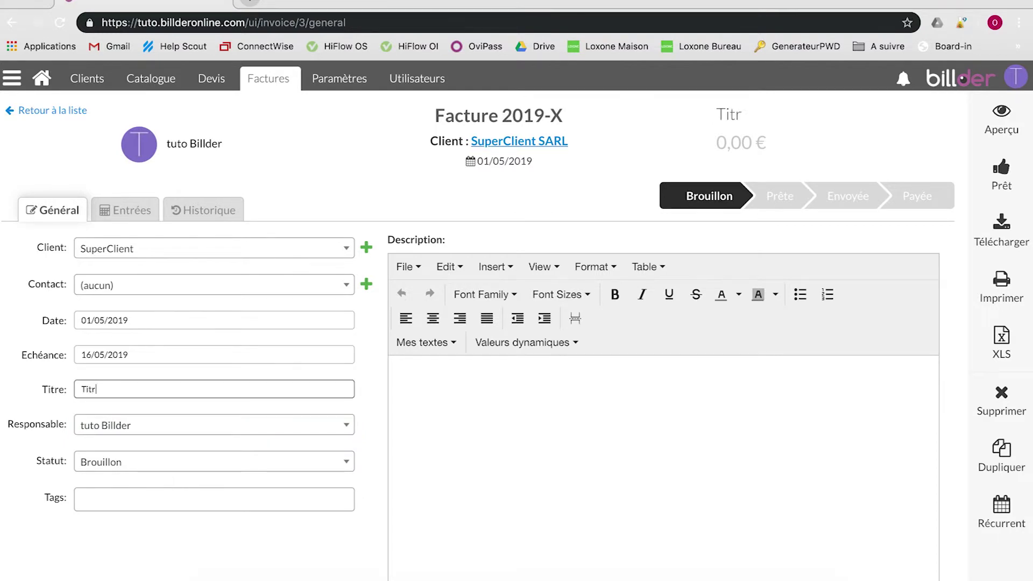
type("e de ma facture")
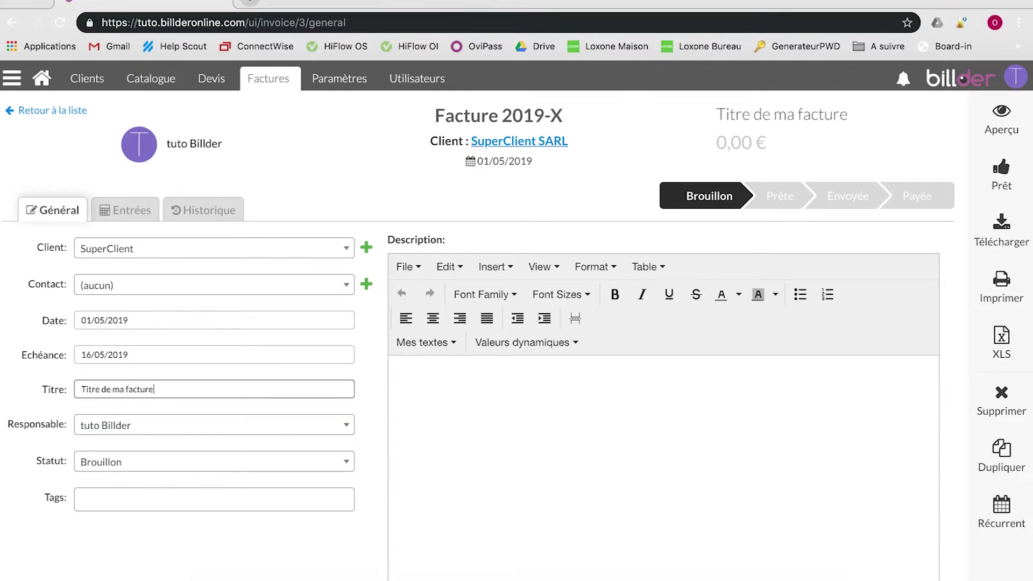
Add the catalogue article "Mon article" to the invoice's entries.
left_click(137, 213)
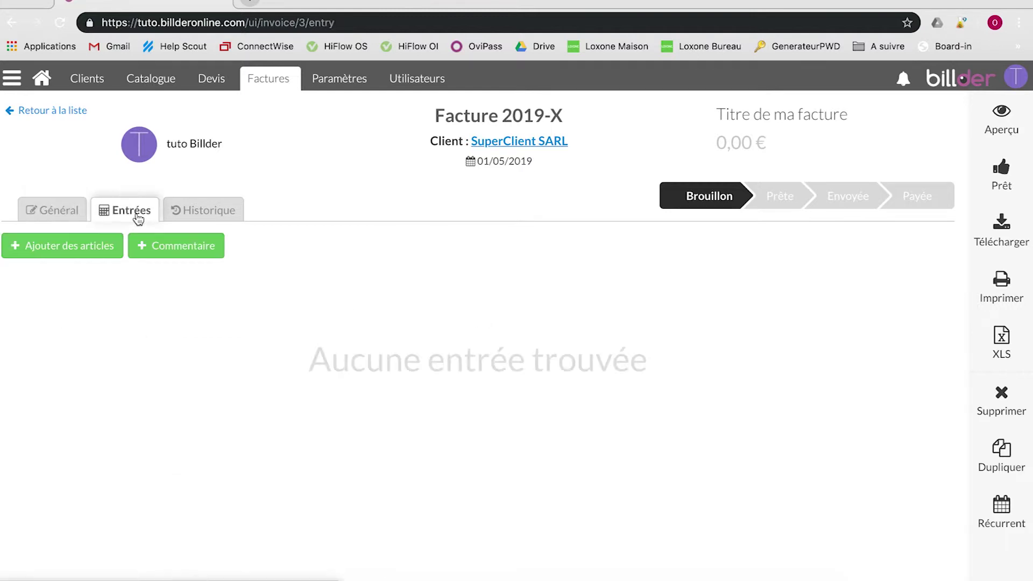
left_click(78, 250)
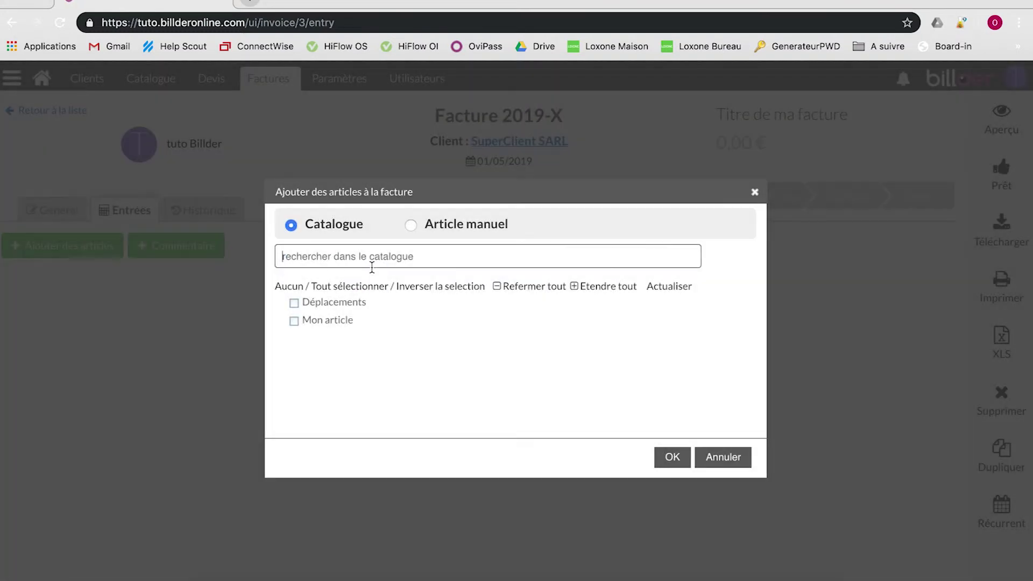
left_click(295, 322)
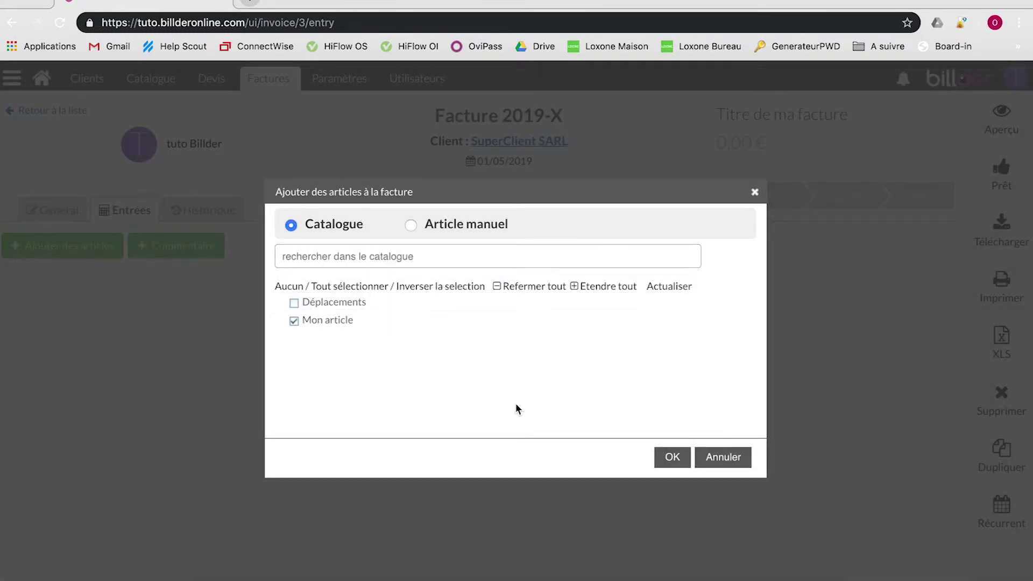
left_click(666, 458)
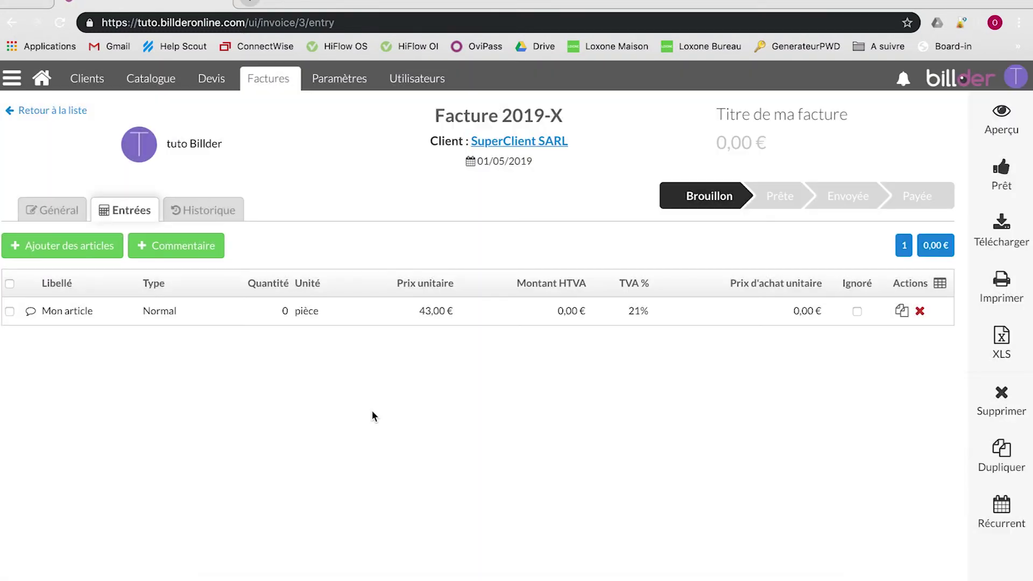
Set the quantity of the "Mon article" entry to 1, keeping pièce as its unit.
mouse_move(31, 318)
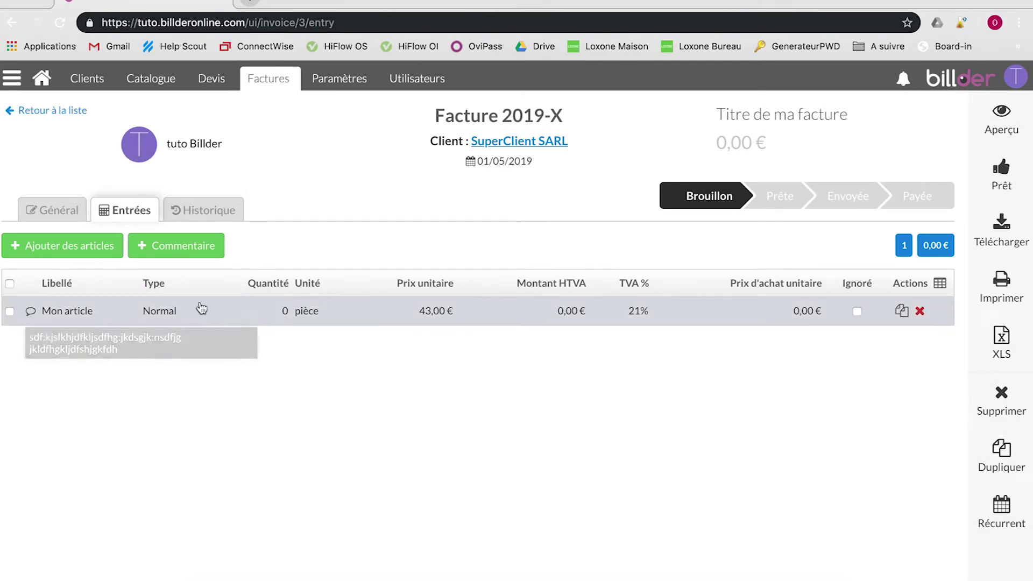
left_click(286, 310)
type("1")
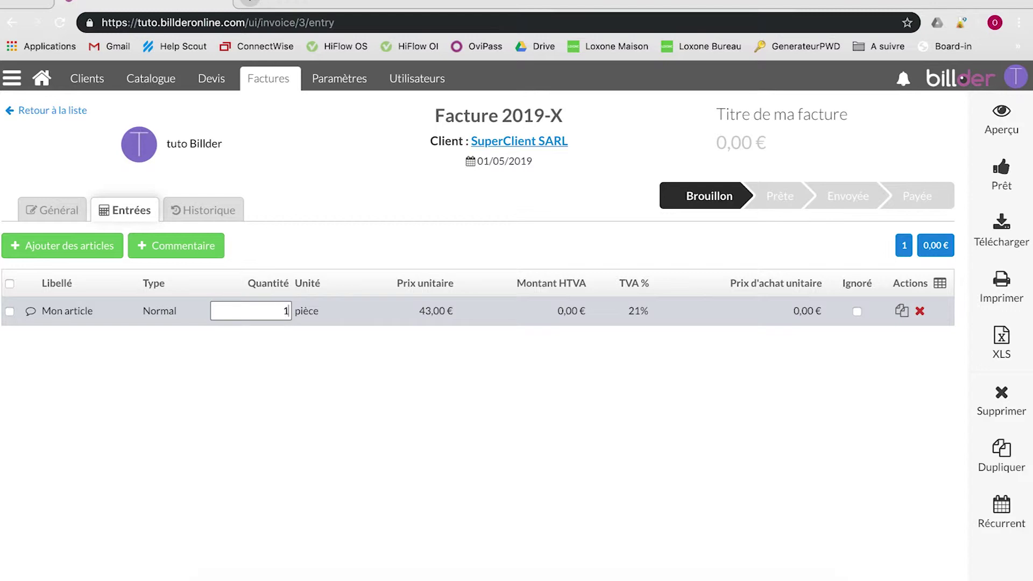
left_click(309, 311)
left_click(322, 398)
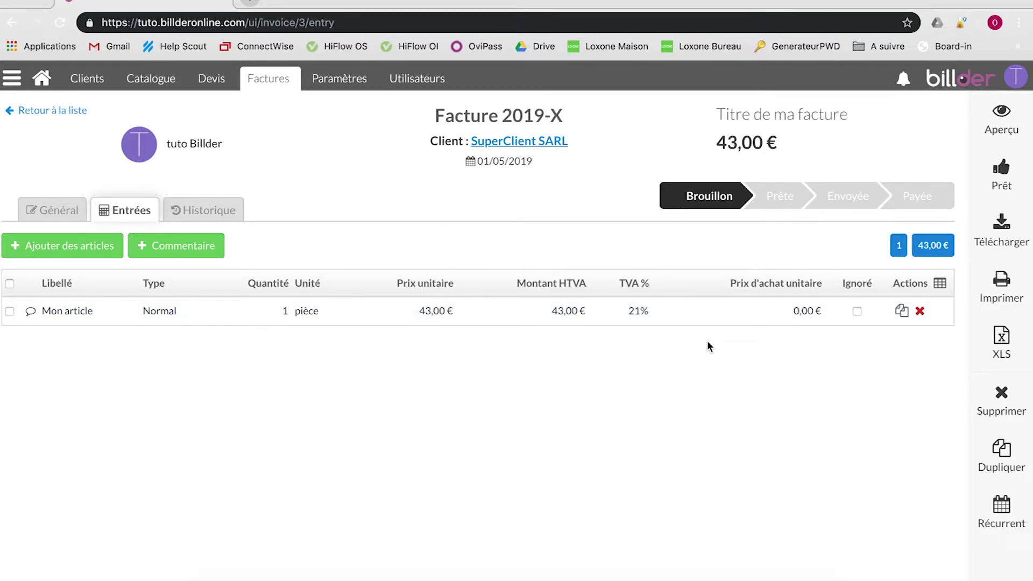
Start a manual article entry for the invoice labelled "Mon article Libre" with a quantity of 2.
left_click(89, 247)
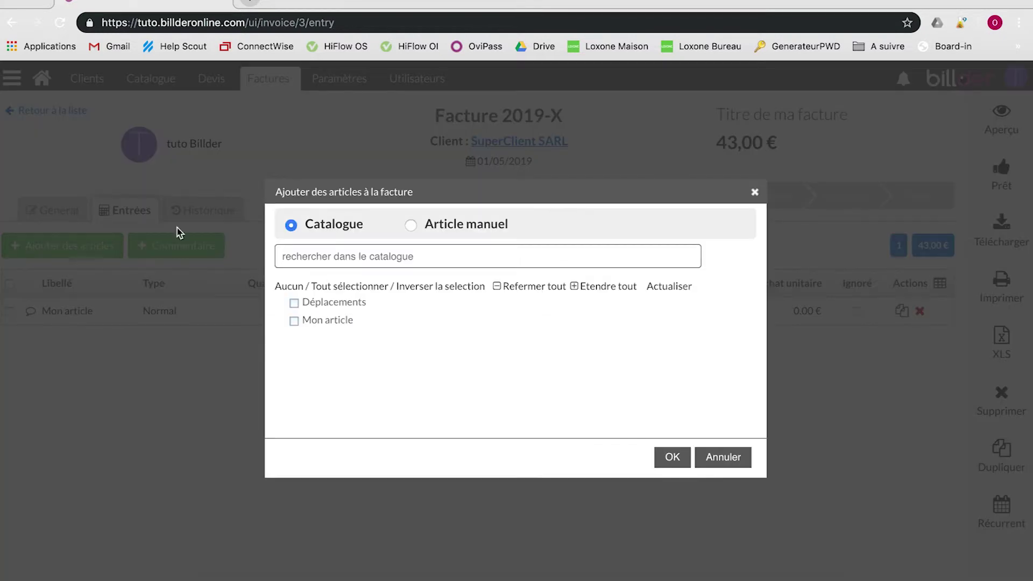
left_click(410, 225)
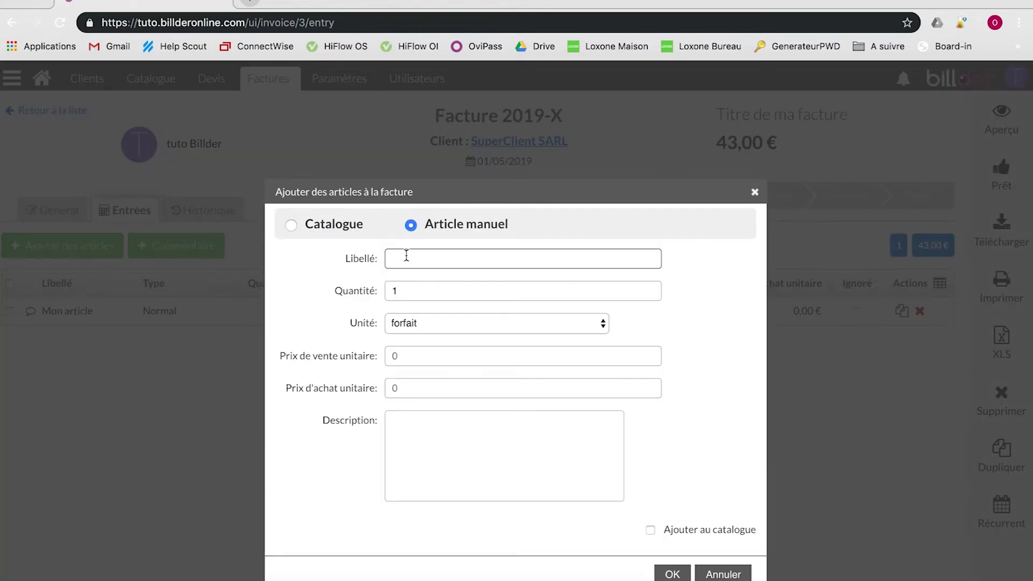
type("Mon article Libre")
left_click(402, 290)
key("BackSpace")
type("2")
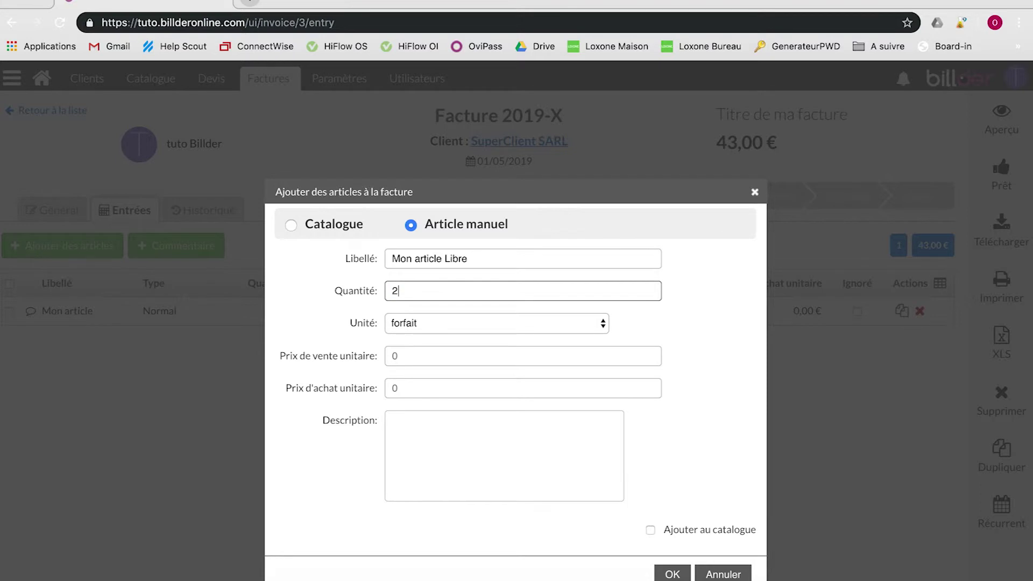
Set the manual article's unit to journée and its unit sale price to 400, and add it to the invoice.
left_click(416, 326)
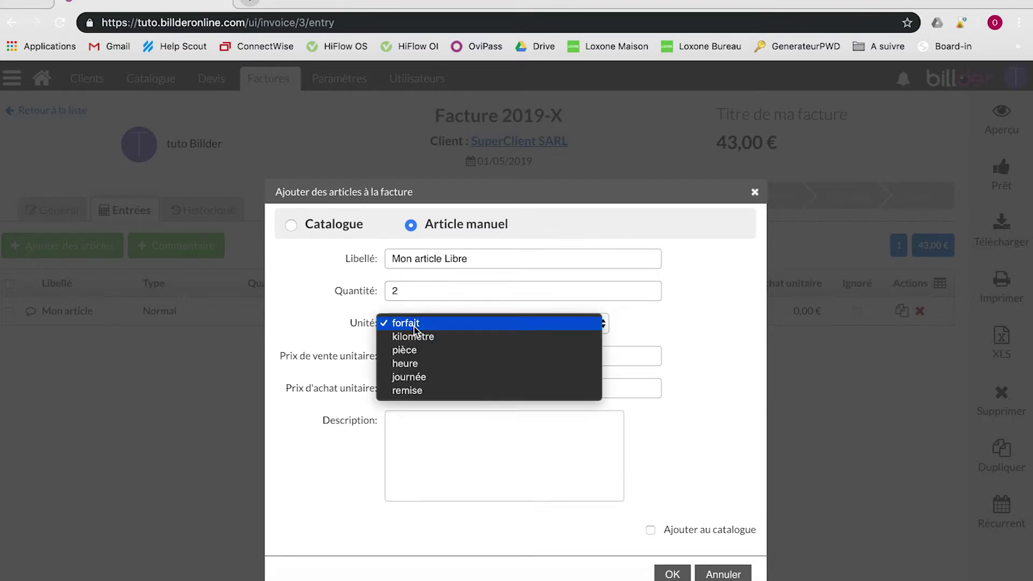
left_click(417, 377)
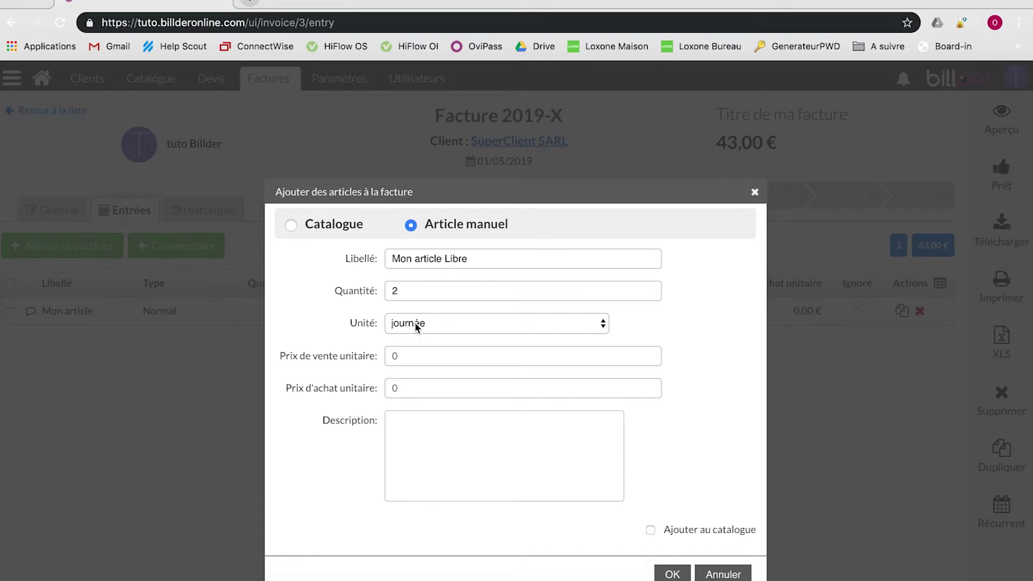
left_click(414, 357)
type("400")
left_click(438, 456)
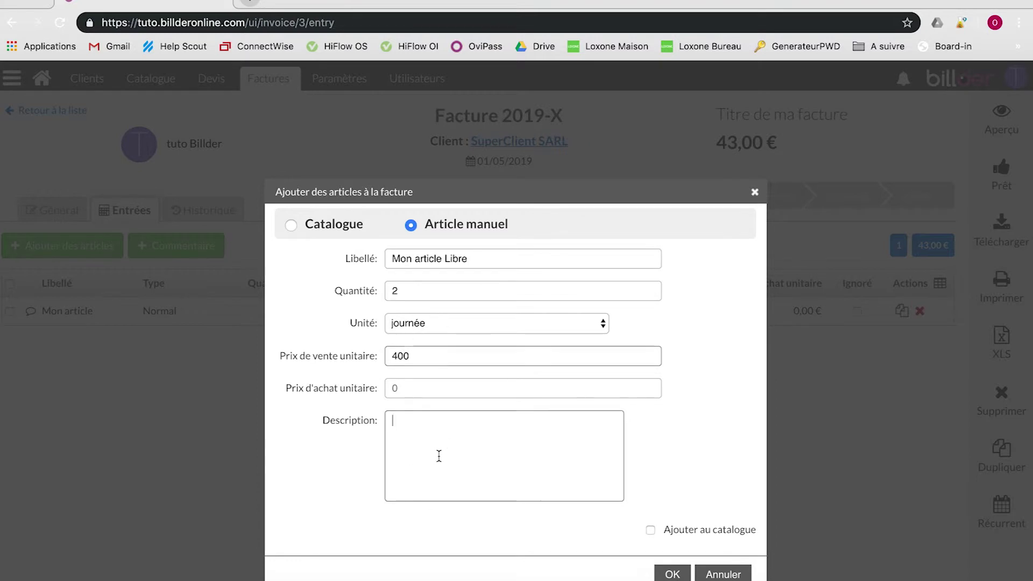
left_click(677, 574)
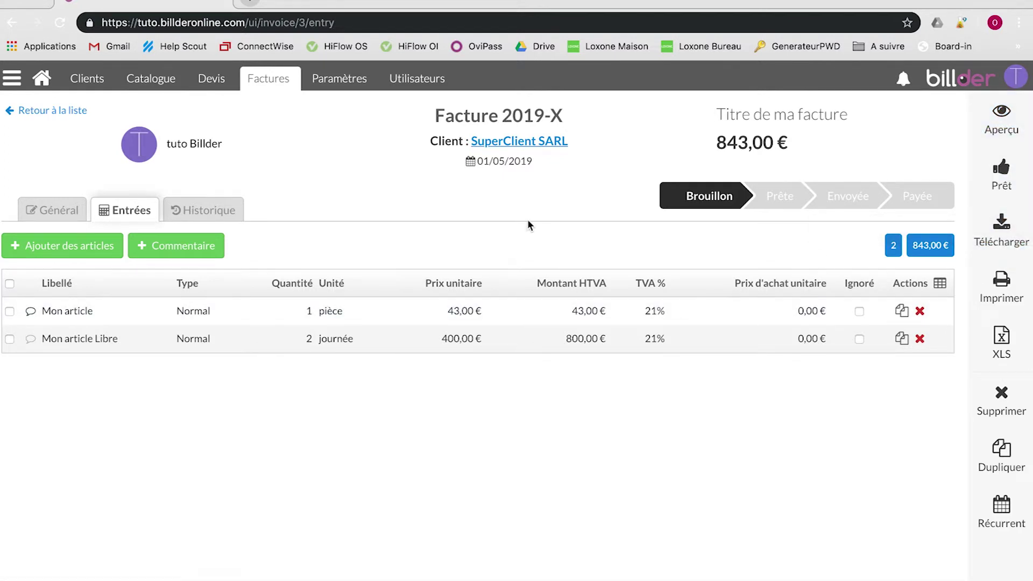
Preview the draft SuperClient invoice, examine its company details, entries and totals, and close the preview.
left_click(1002, 128)
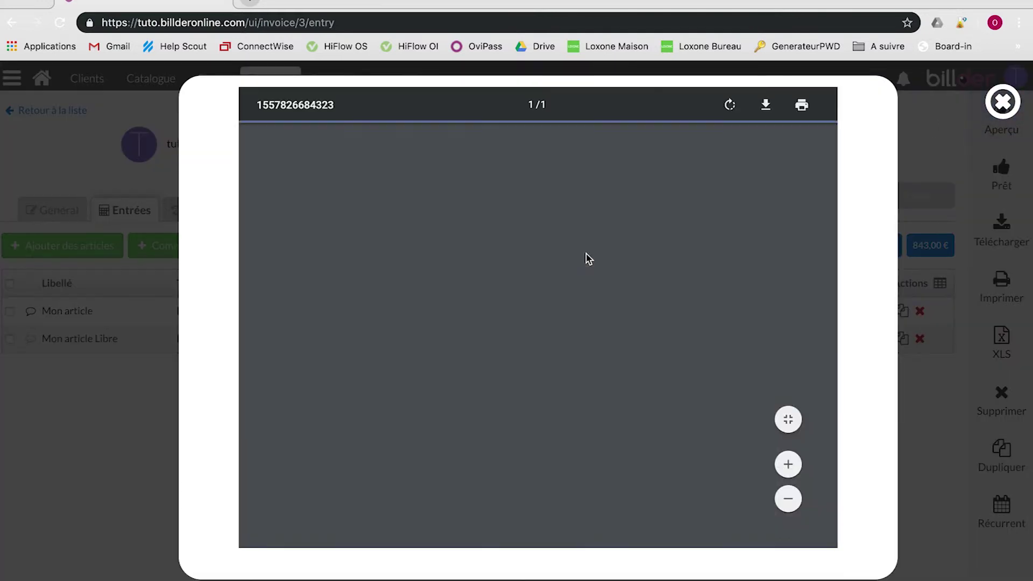
scroll(560, 365, "down", 3)
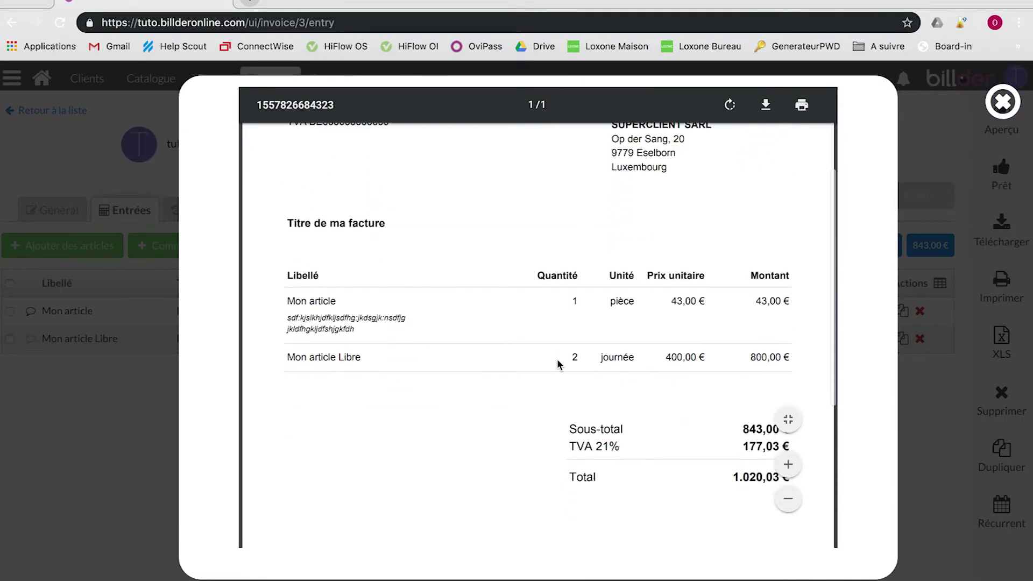
scroll(329, 315, "up", 3)
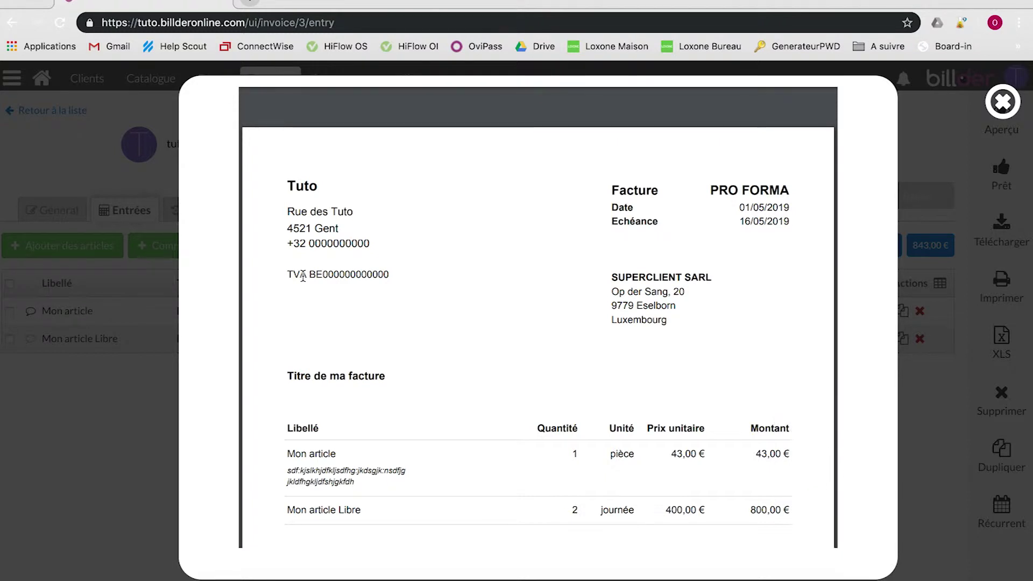
double_click(288, 187)
scroll(350, 366, "down", 5)
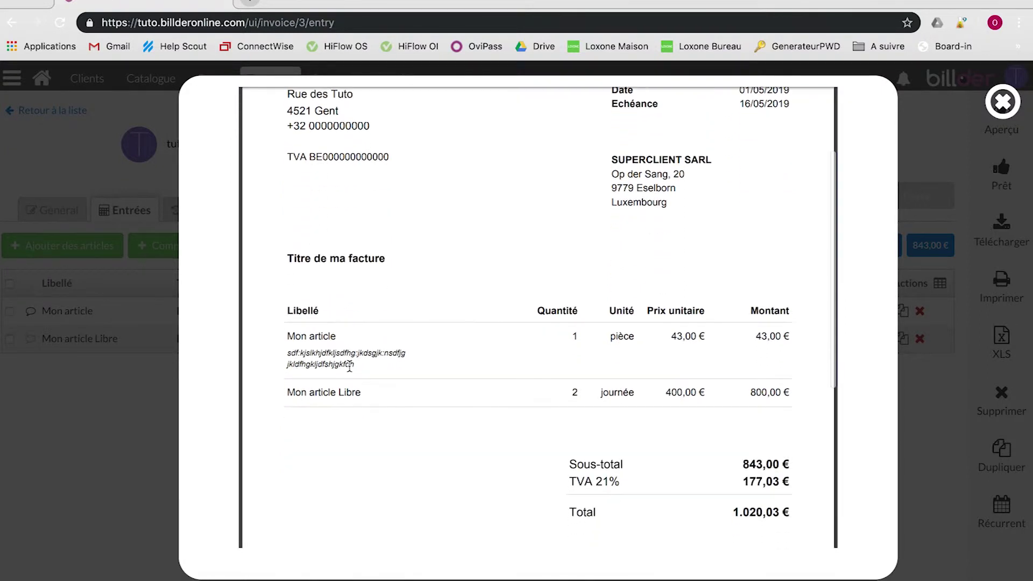
scroll(350, 366, "down", 4)
scroll(349, 366, "up", 8)
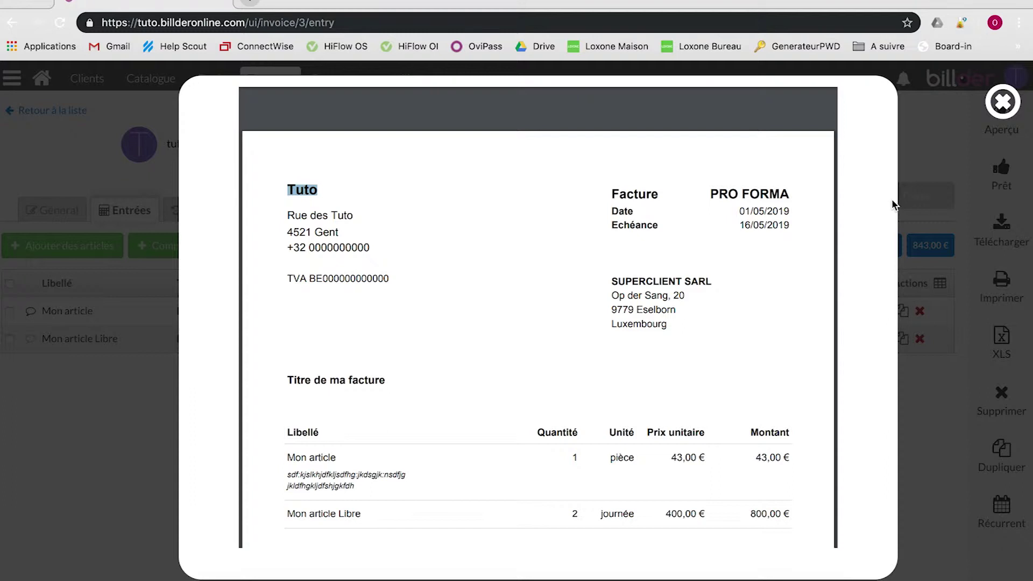
left_click(1002, 102)
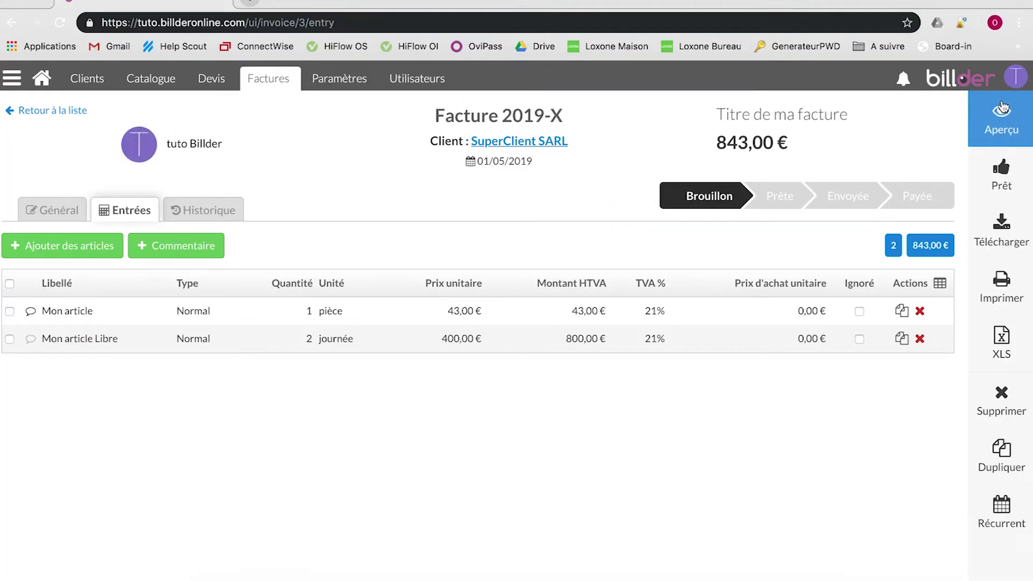
Mark the SuperClient invoice as Prête and email it to the client with the prefilled subject and message.
left_click(787, 192)
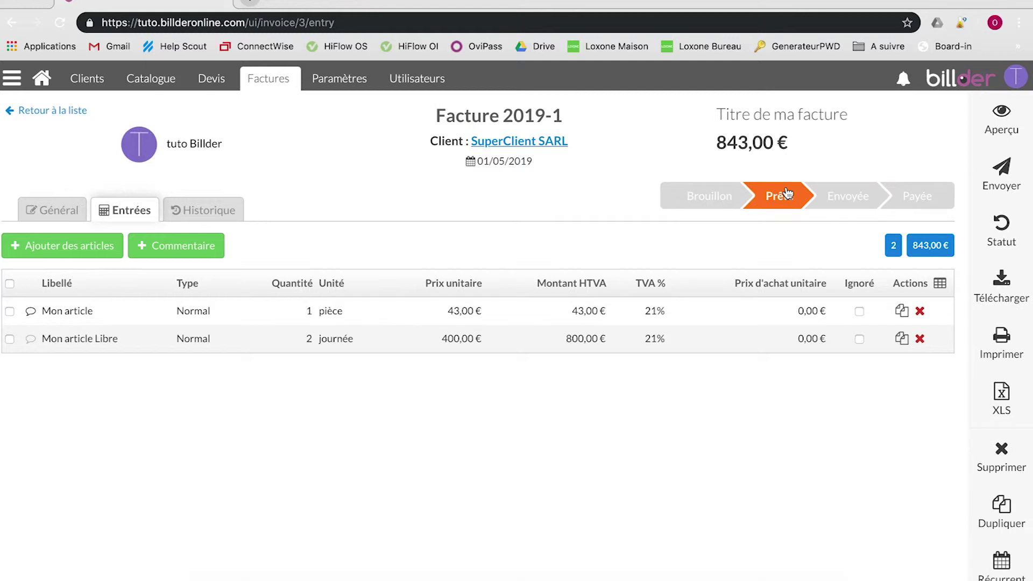
left_click(1011, 179)
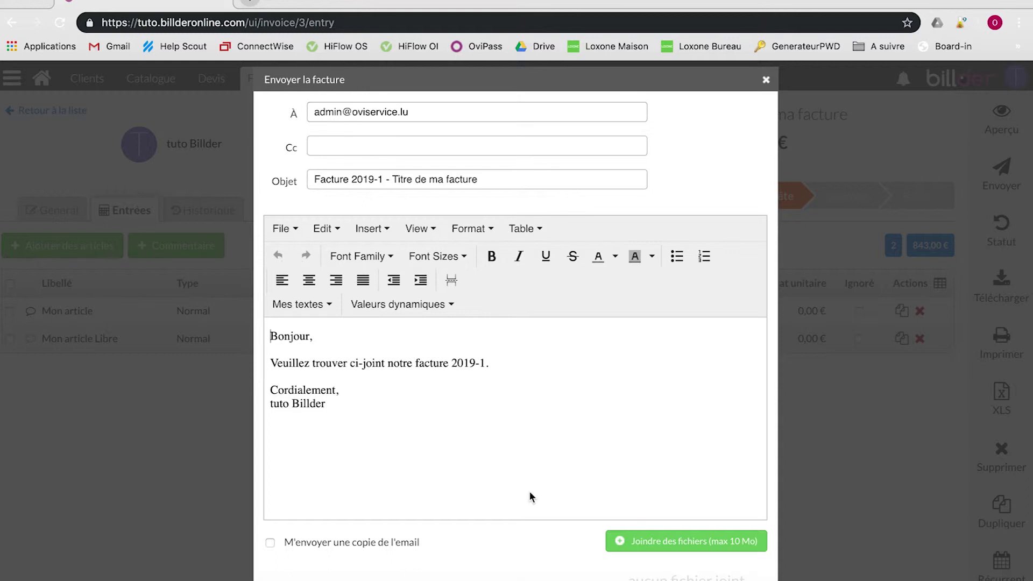
scroll(641, 561, "down", 3)
left_click(673, 573)
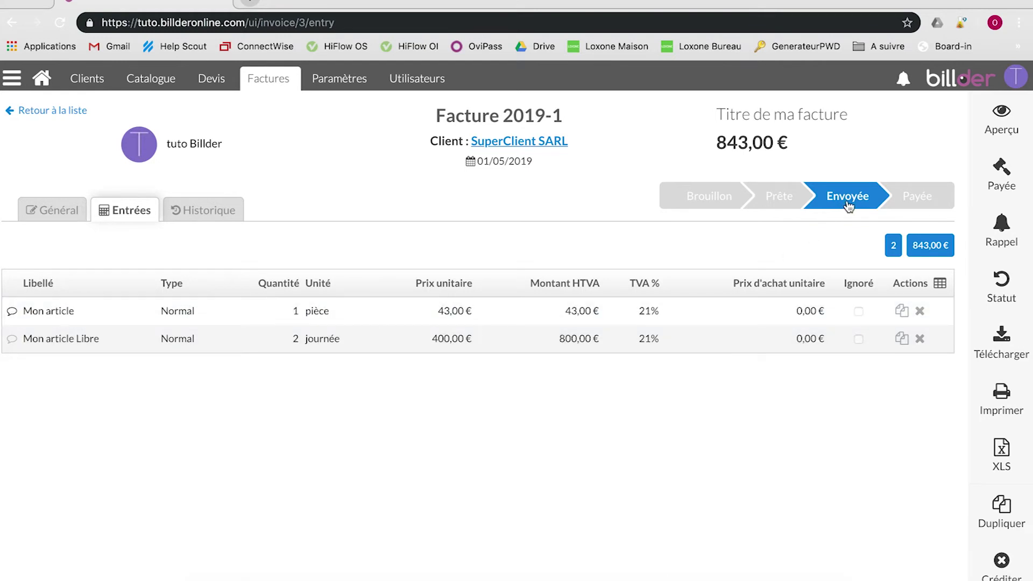
Return to the invoice list and examine the status history of invoice 2019-1.
left_click(263, 81)
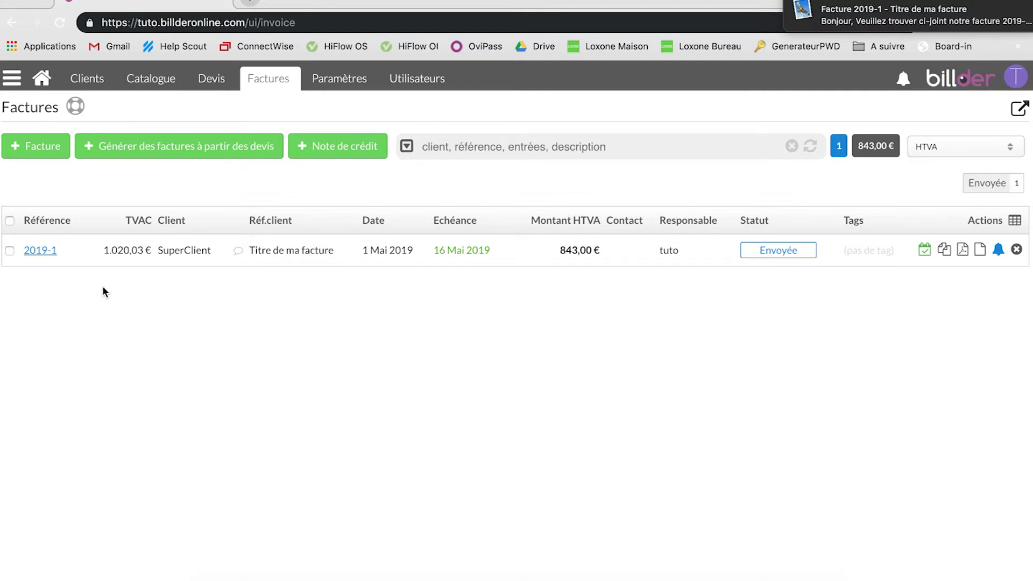
mouse_move(51, 254)
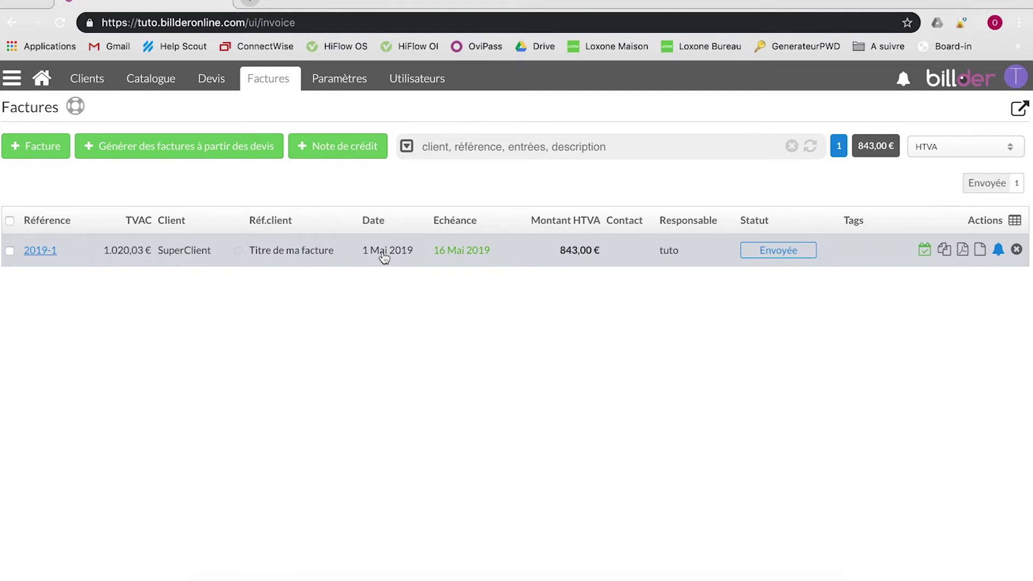
mouse_move(463, 253)
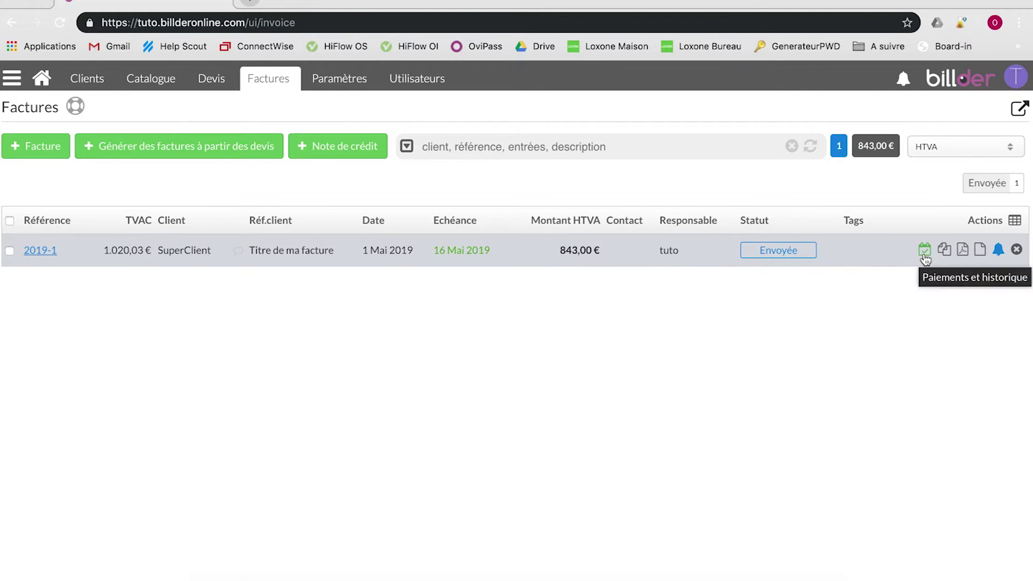
left_click(925, 250)
left_click(439, 210)
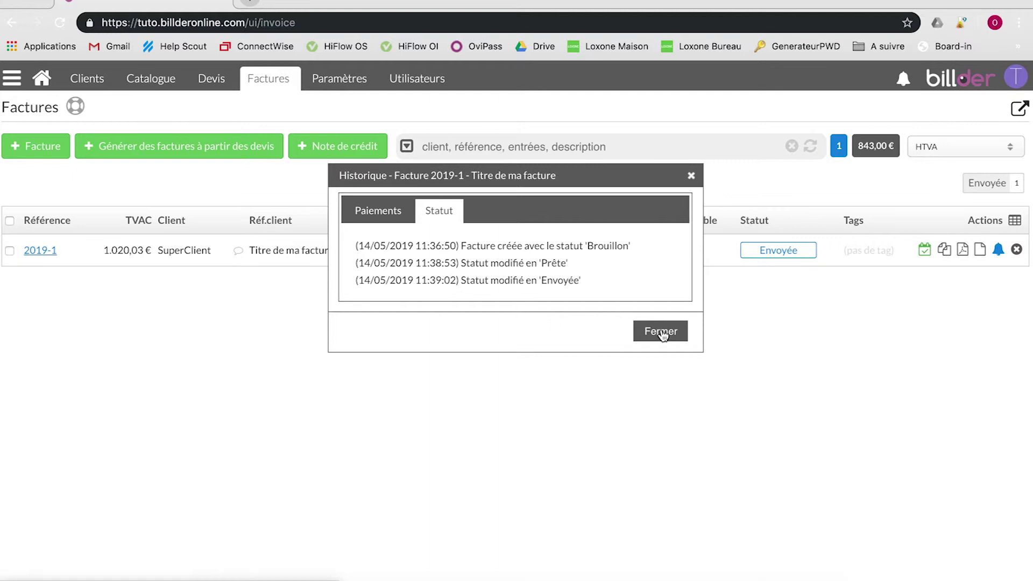
left_click(661, 331)
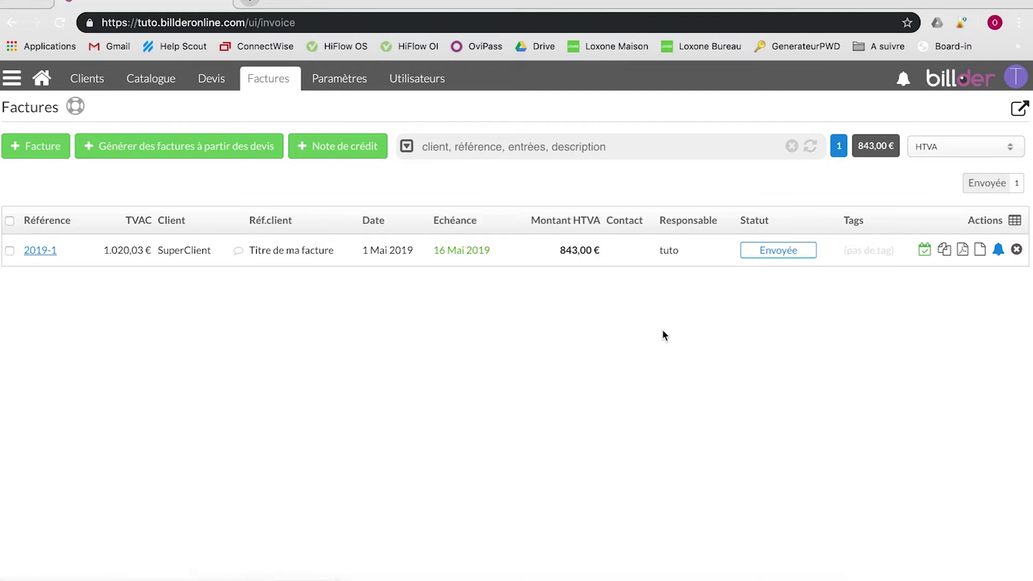
Duplicate invoice 2019-1 and change the copy's client to Test Clients.
left_click(946, 252)
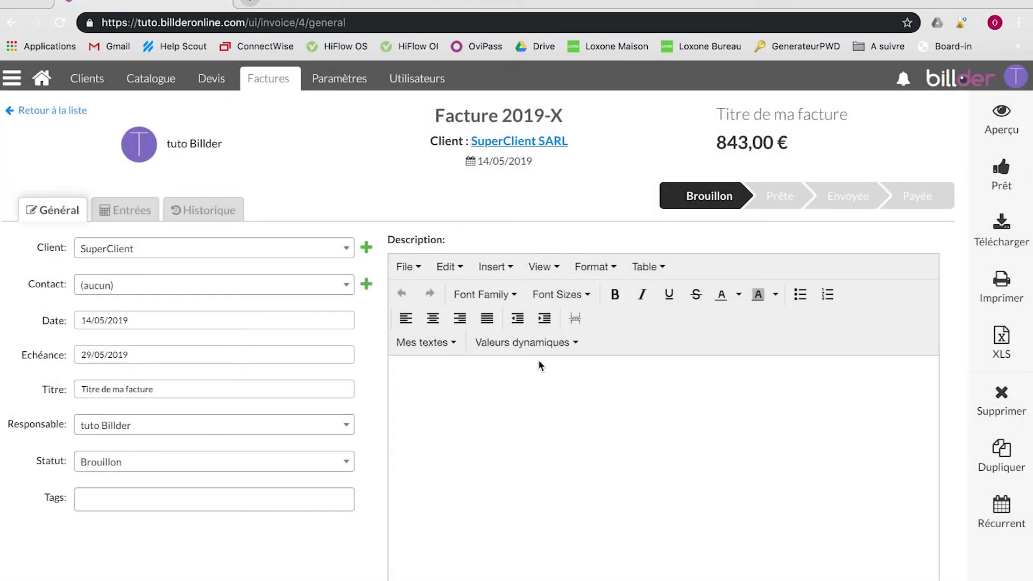
left_click(148, 254)
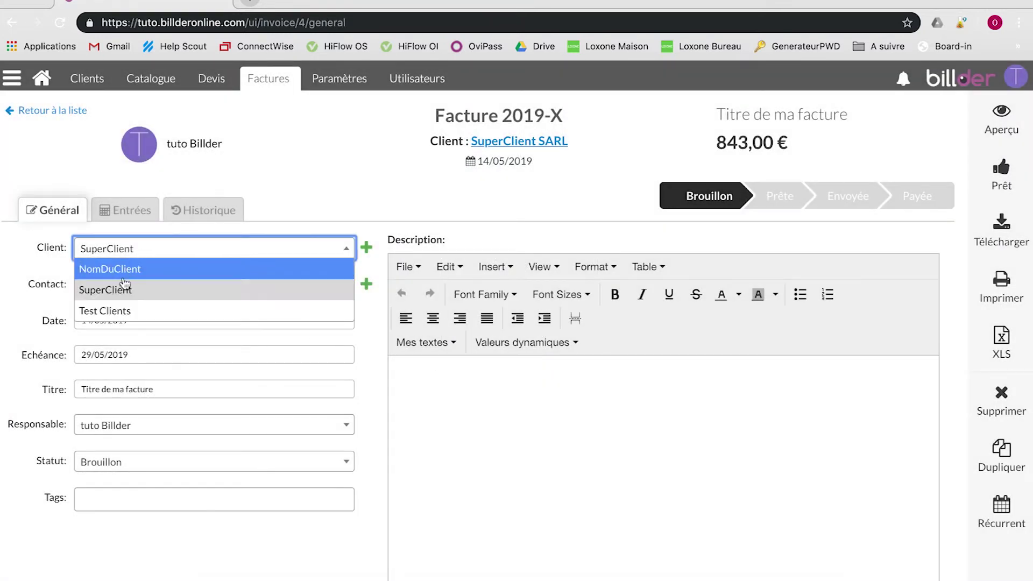
left_click(119, 313)
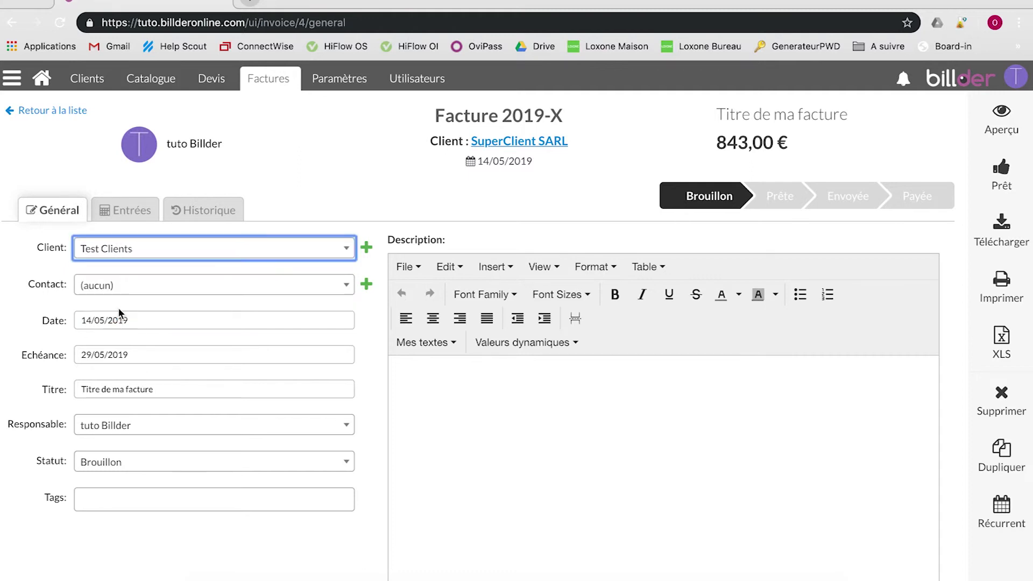
Delete the "Mon article" entry from the duplicated invoice.
left_click(120, 211)
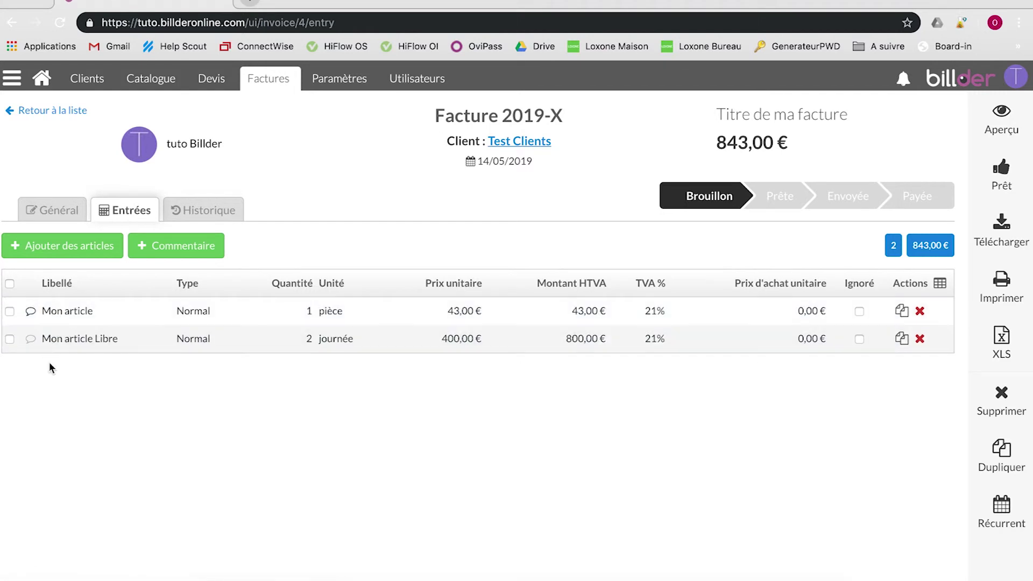
left_click(10, 311)
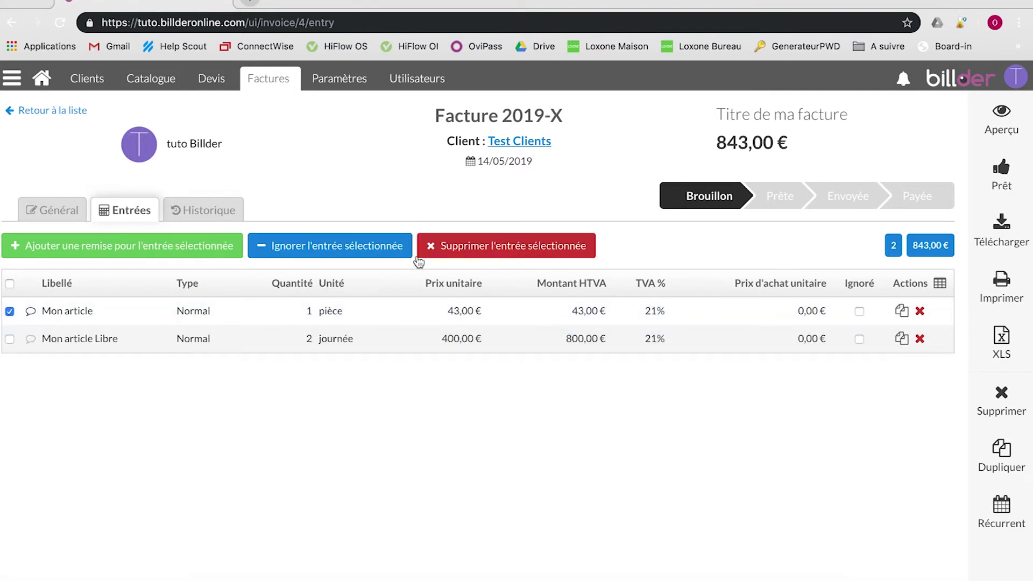
left_click(463, 247)
left_click(640, 123)
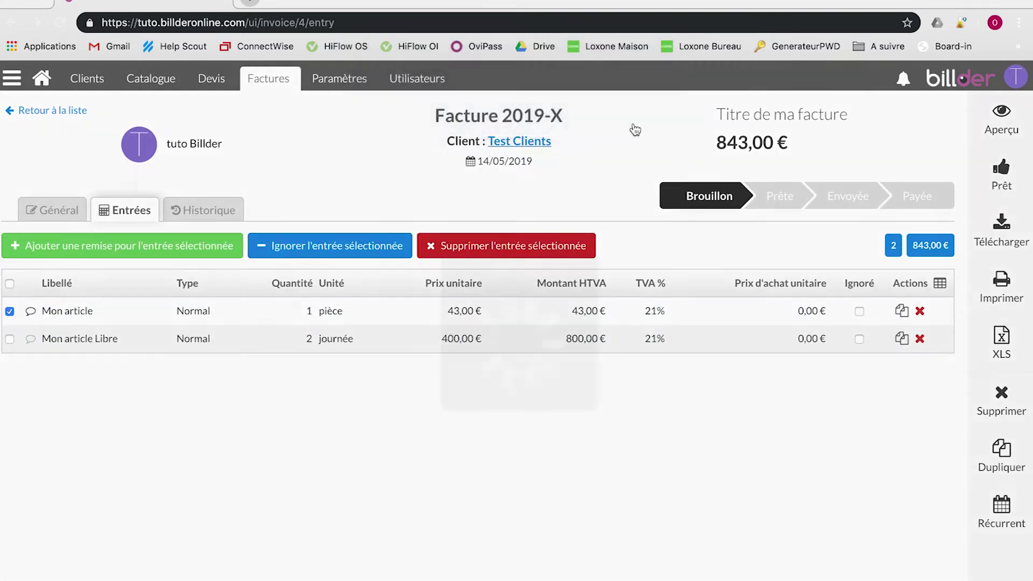
Set the quantity of the "Mon article Libre" entry to 1.
left_click(310, 312)
type("1")
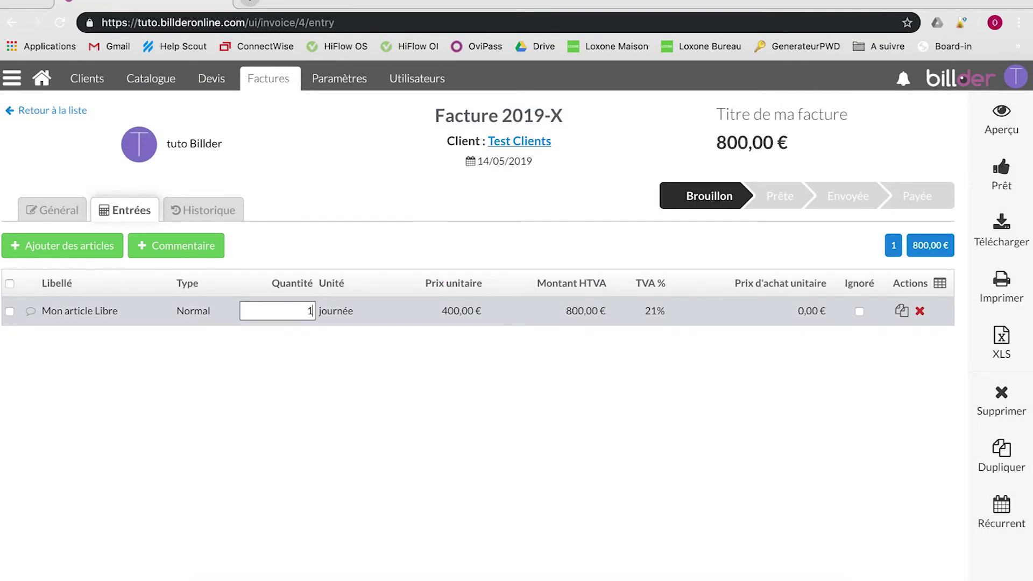
key("Return")
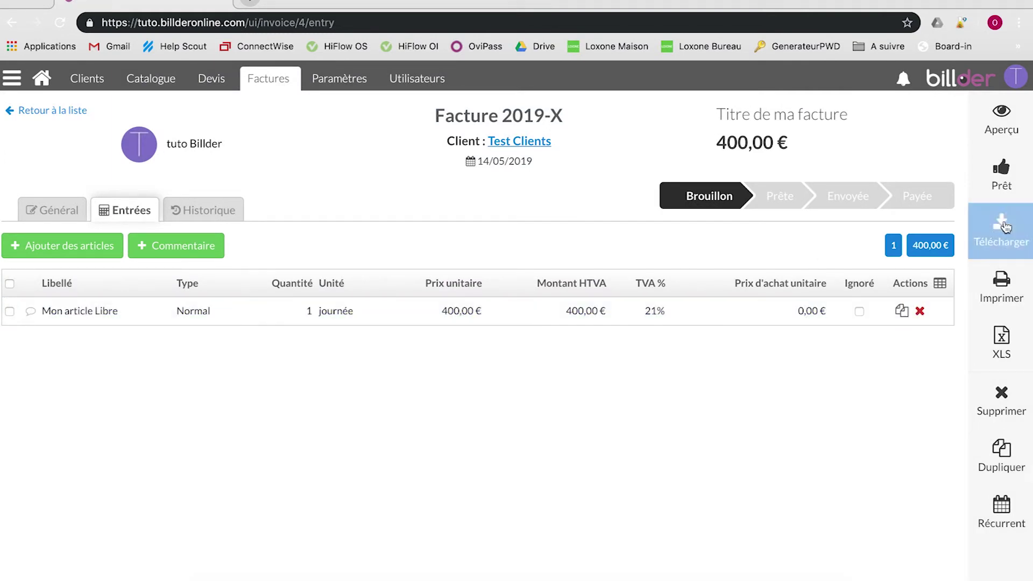
Preview the Test Clients invoice, check its entry and totals, and close the preview.
left_click(1002, 119)
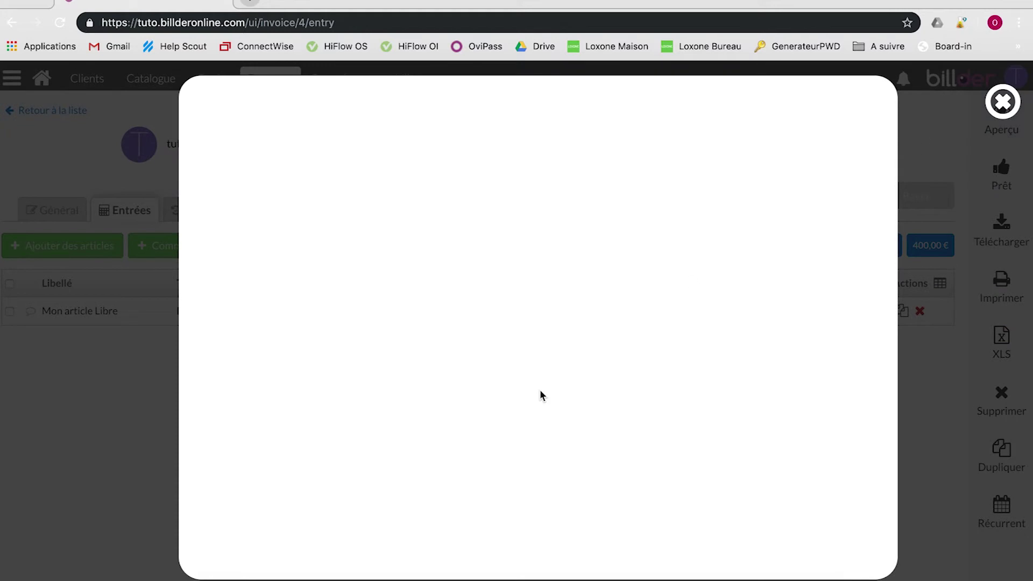
scroll(536, 377, "down", 2)
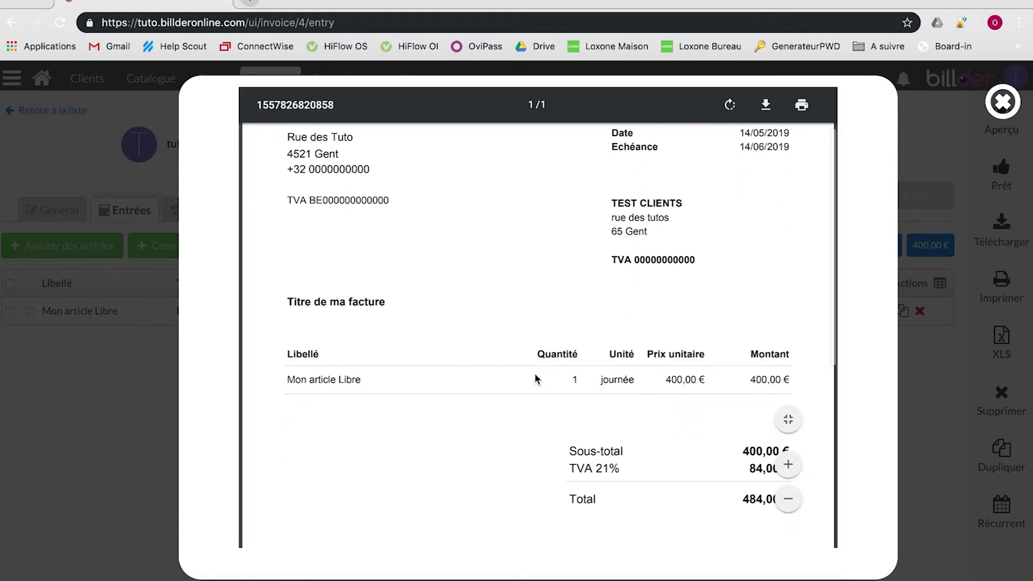
scroll(536, 379, "down", 3)
scroll(673, 301, "down", 2)
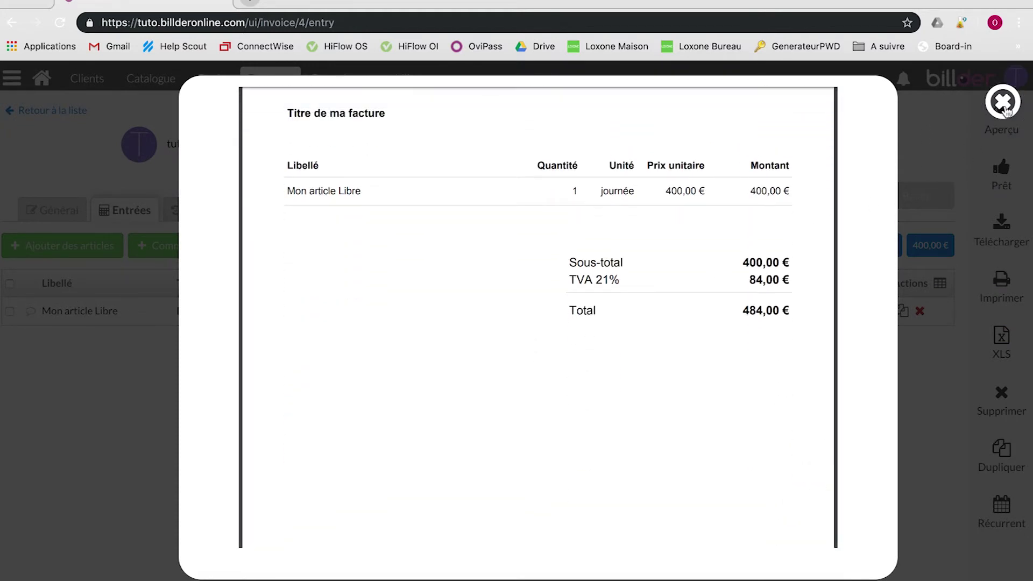
left_click(1003, 108)
Mark the Test Clients invoice as ready and return to the invoice list.
left_click(1002, 174)
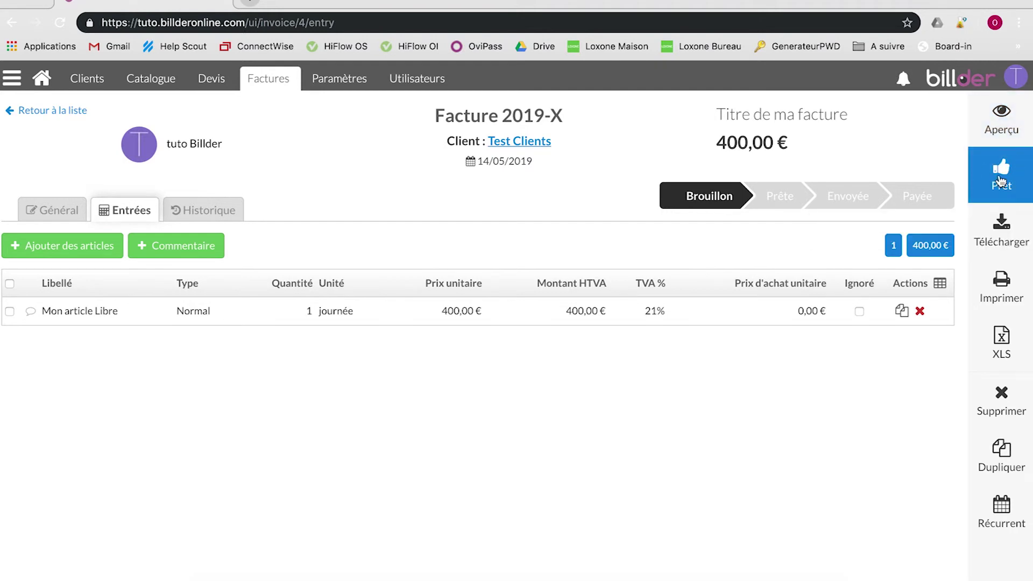
left_click(268, 78)
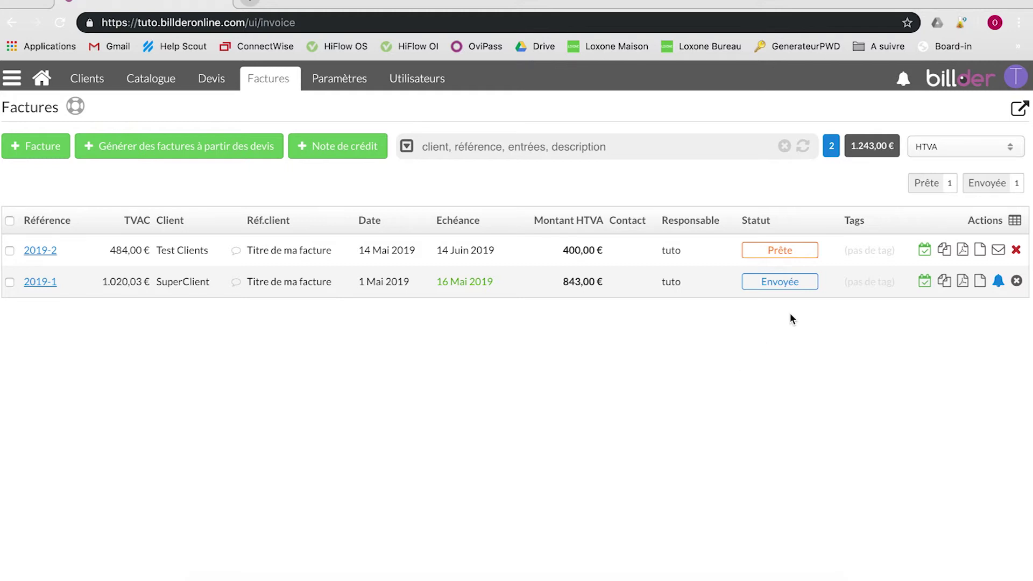
Set the status of invoice 2019-1 to Payée and that of invoice 2019-2 to Envoyée.
left_click(787, 284)
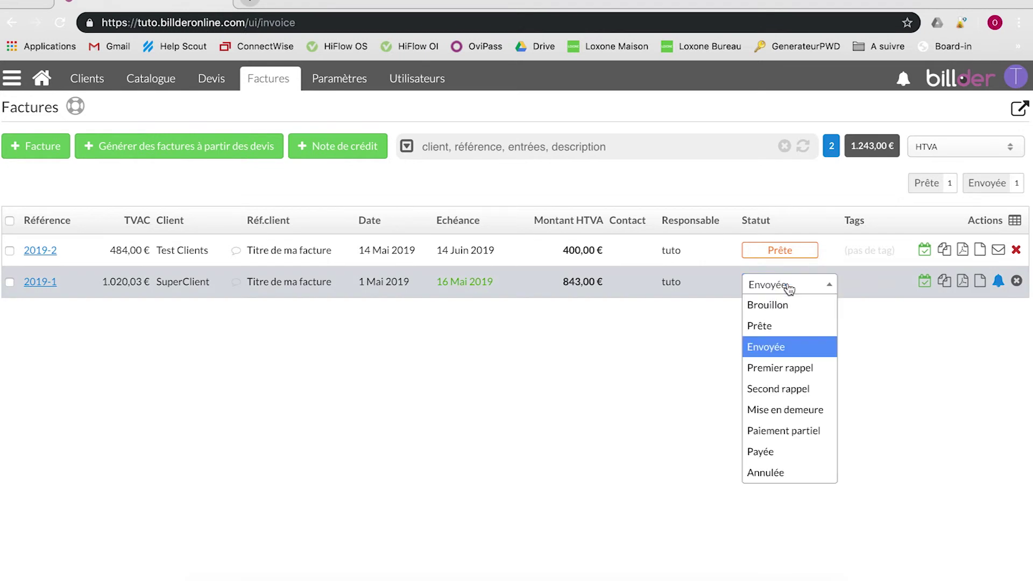
left_click(773, 453)
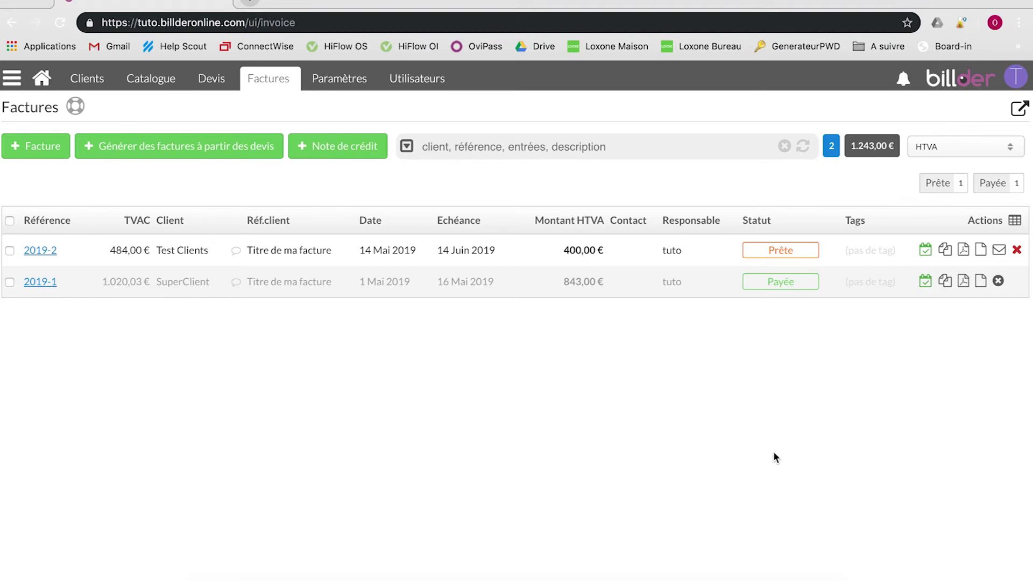
left_click(788, 255)
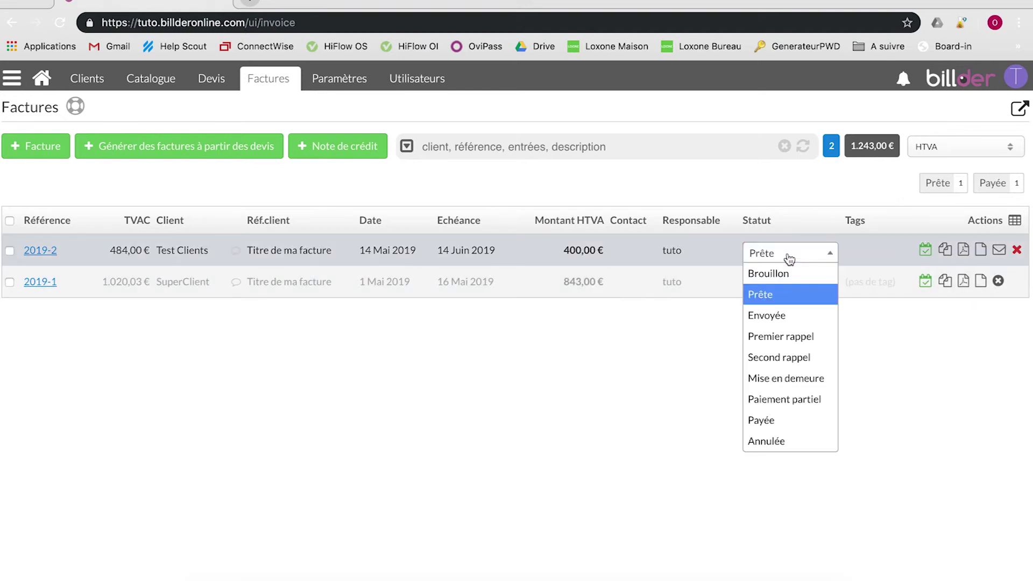
left_click(783, 317)
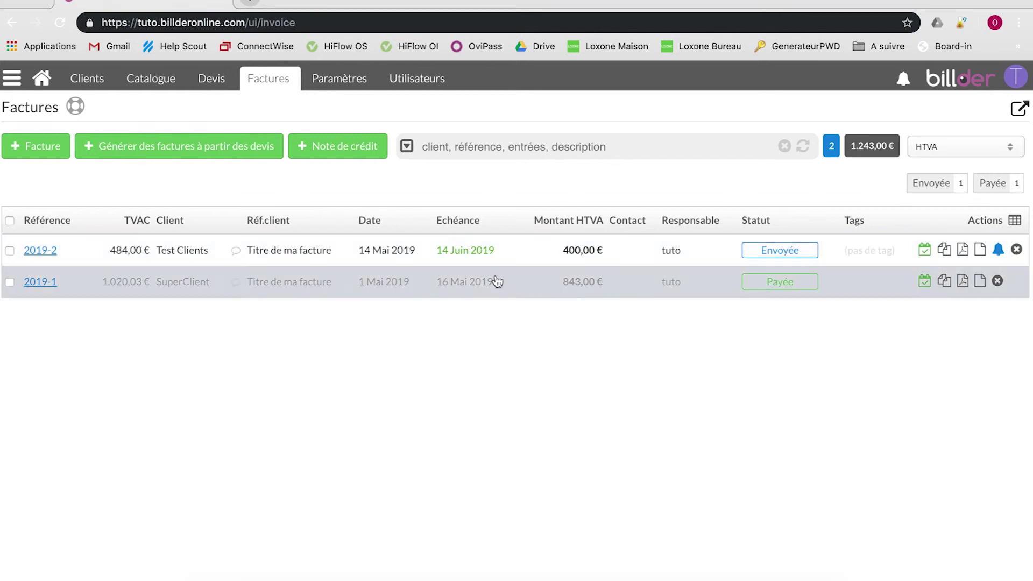
Open the payment reminder email for invoice 2019-2, review its recipient field and message text, and cancel without sending.
mouse_move(460, 259)
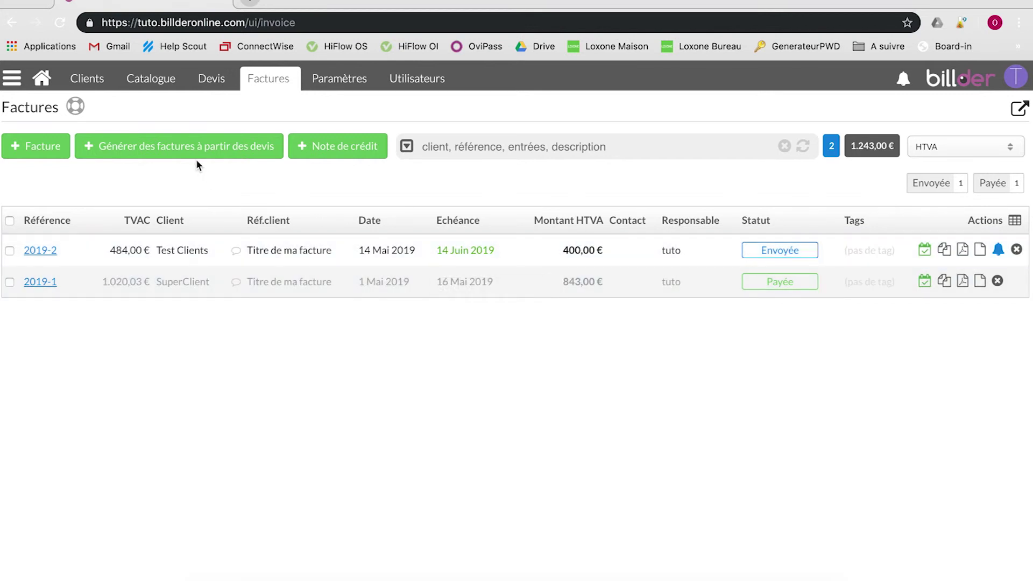
left_click(999, 251)
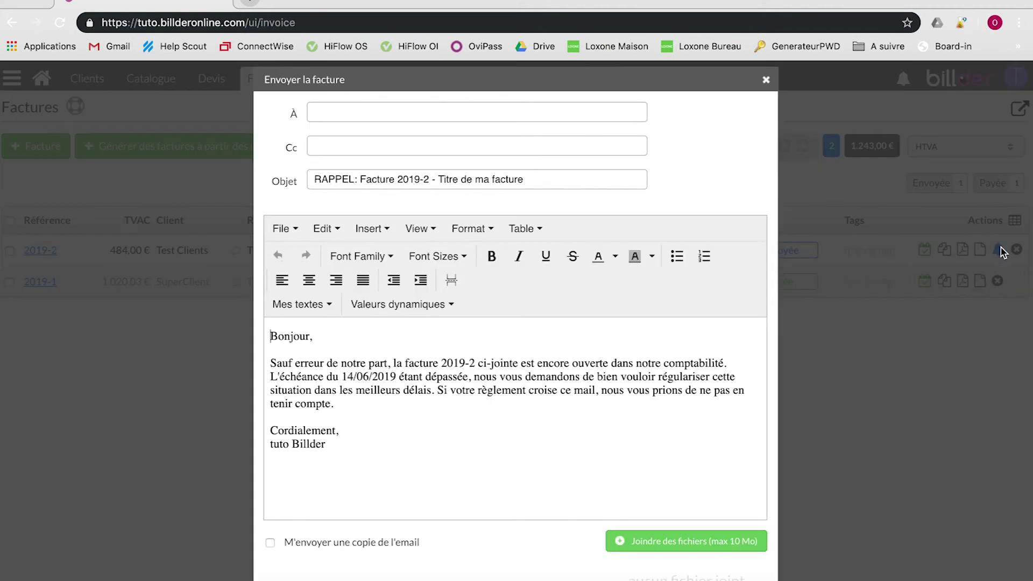
left_click(419, 115)
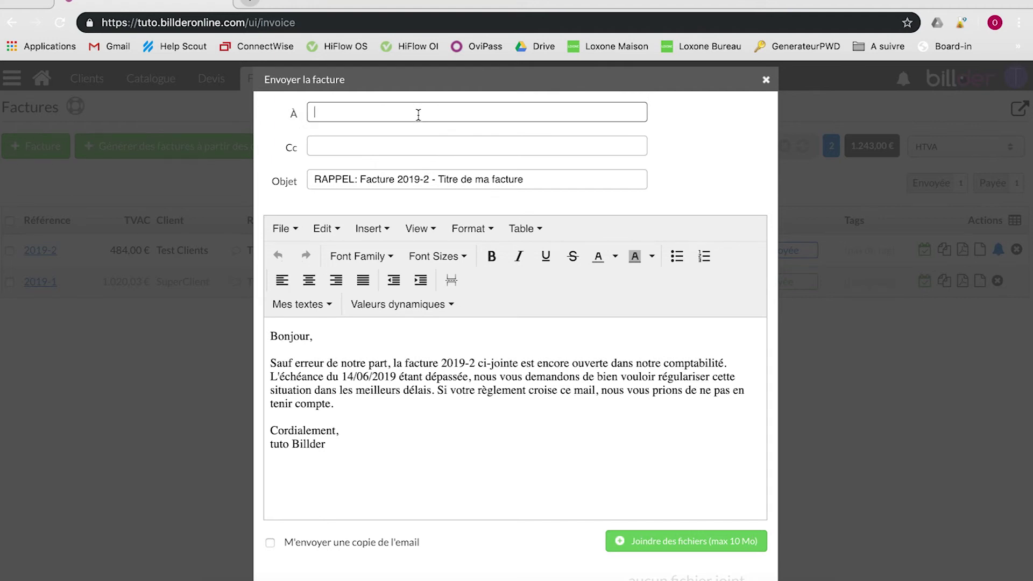
scroll(377, 487, "down", 2)
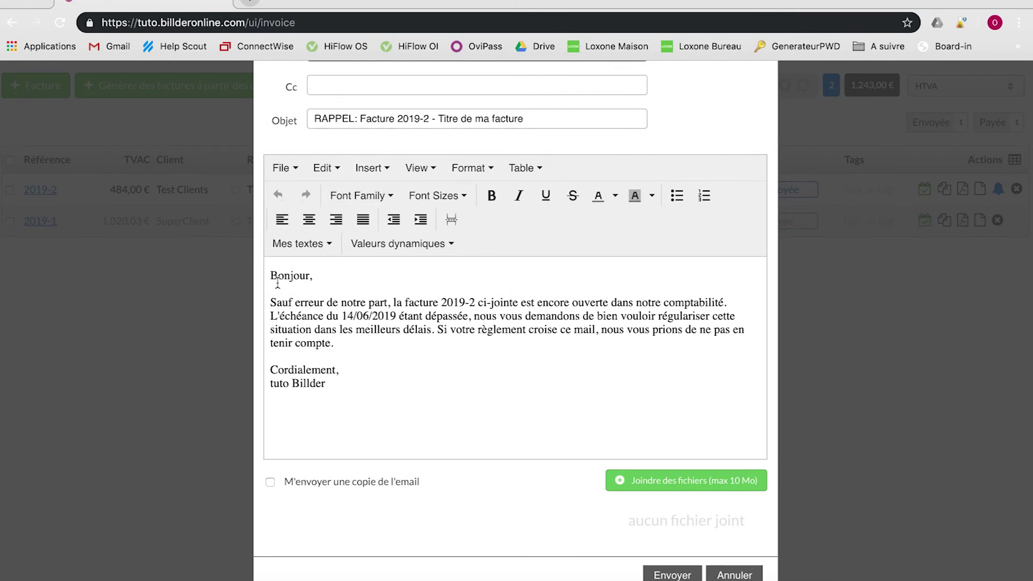
left_click_drag(270, 275, 332, 397)
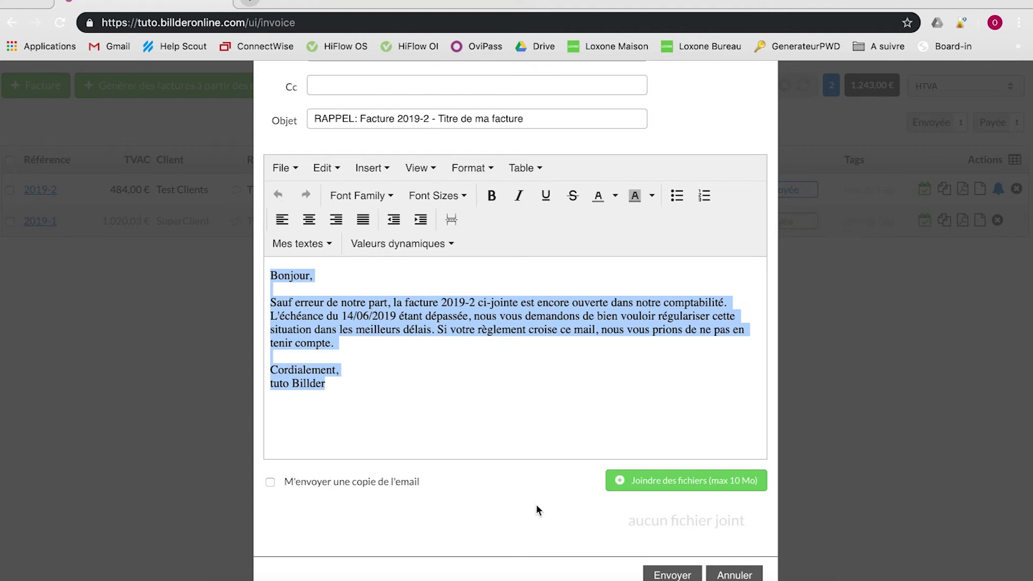
left_click(736, 574)
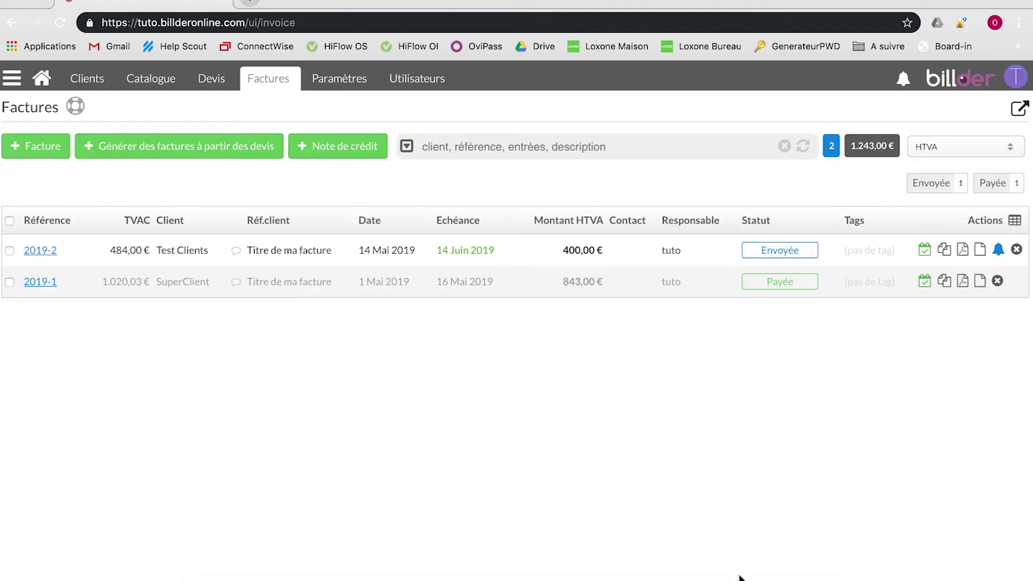
Set the status of invoice 2019-2 to Premier rappel.
left_click(770, 254)
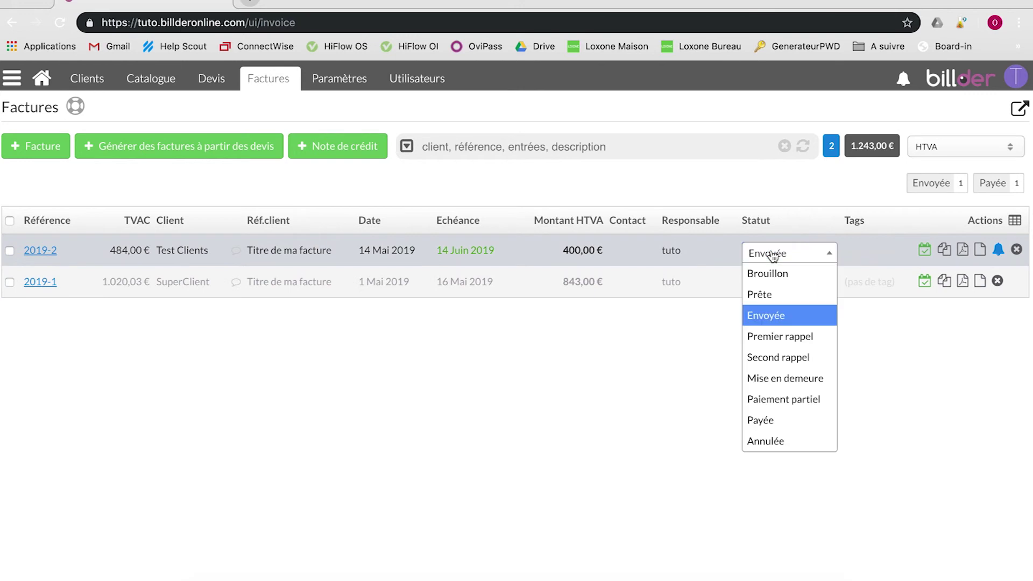
left_click(765, 334)
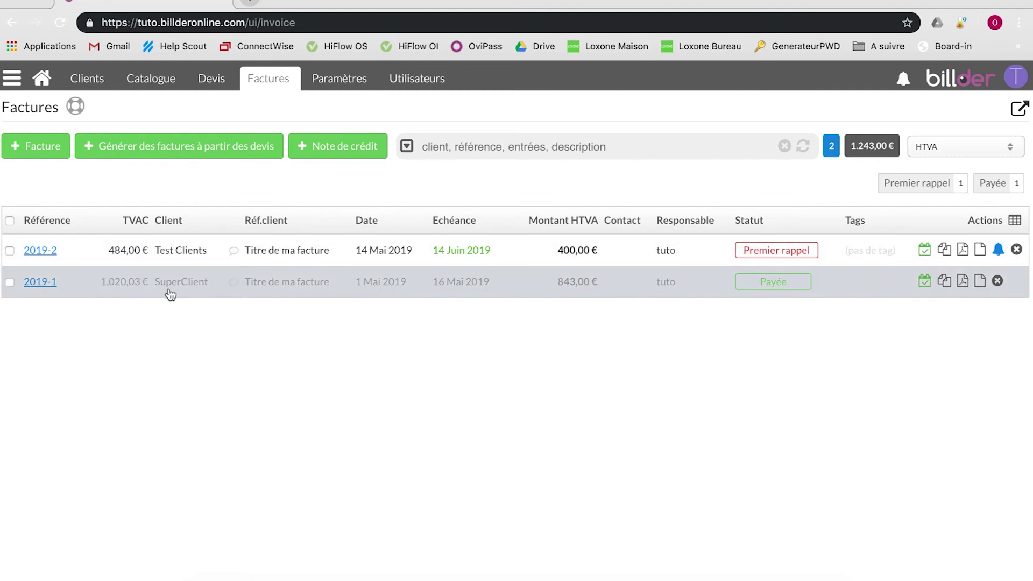
Open the automatic tasks and examine the recurrence days and hour of the "Envoi des factures prêtes" task.
left_click(12, 79)
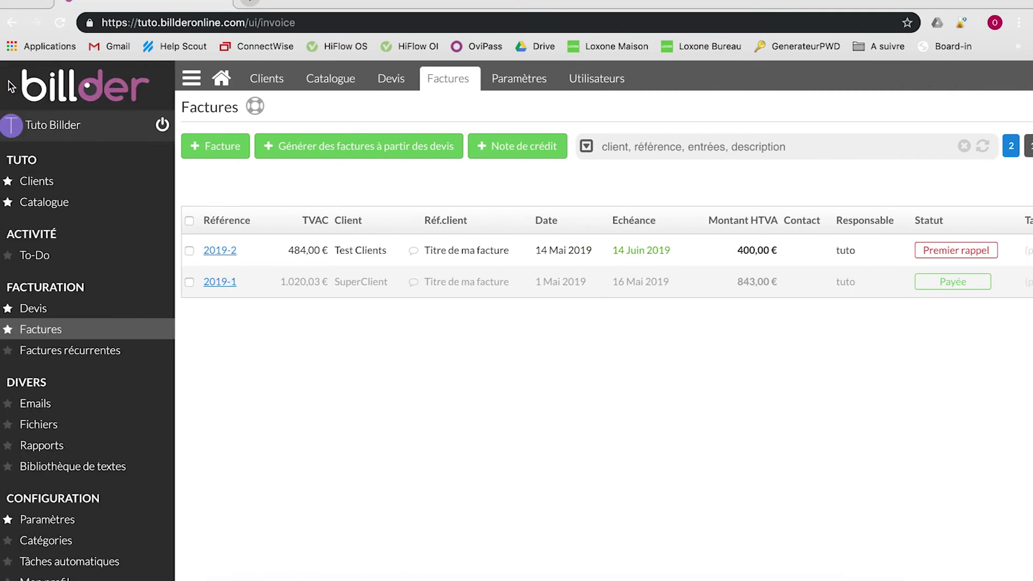
left_click(78, 562)
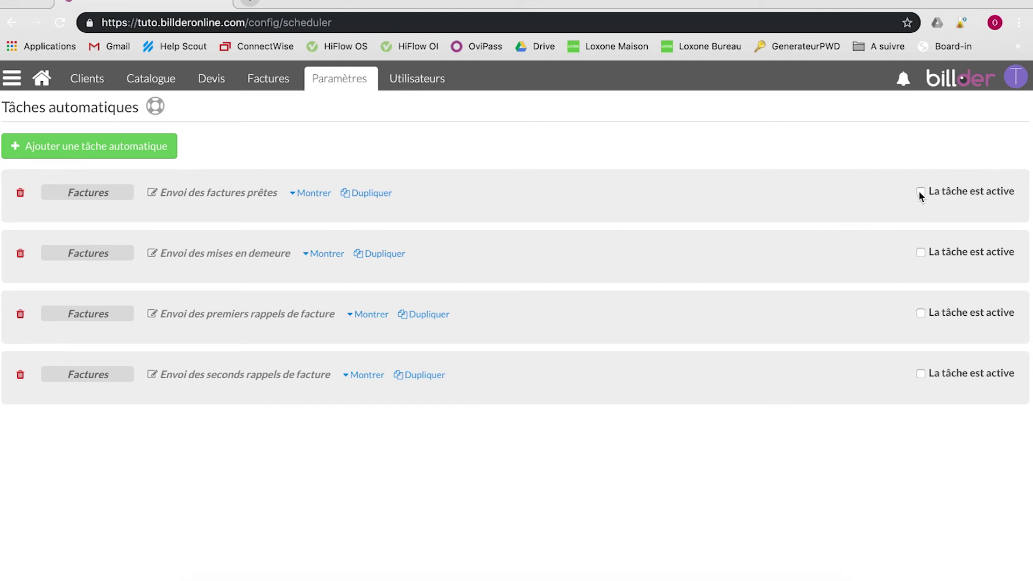
left_click(310, 193)
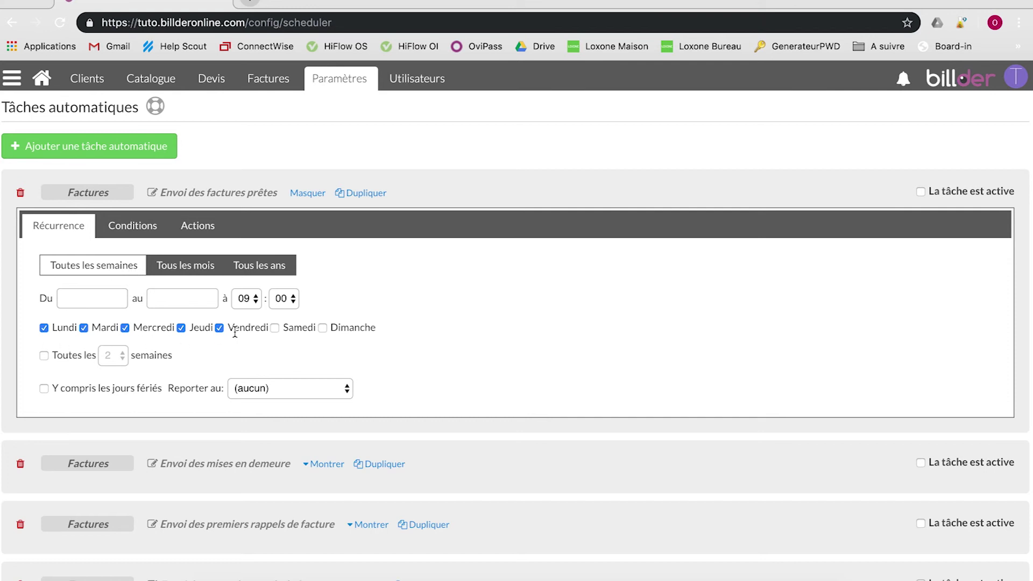
left_click(247, 299)
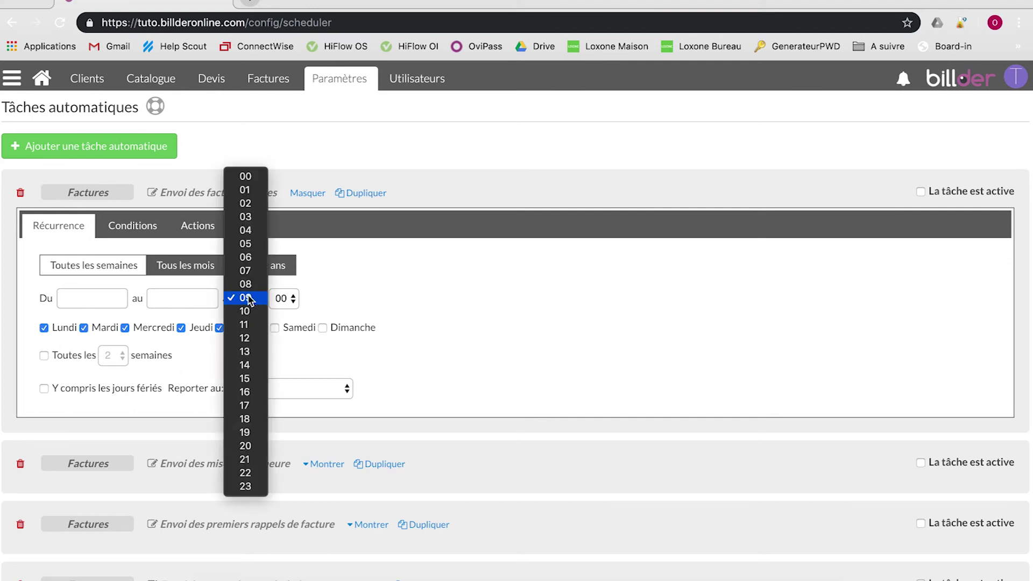
left_click(248, 300)
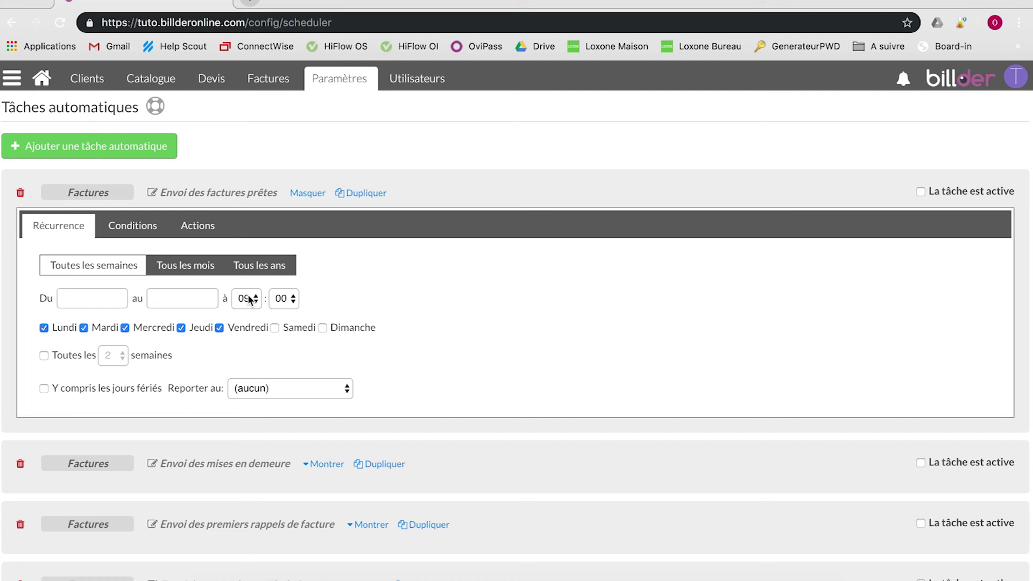
Set the "Envoi des premiers rappels de facture" task's recurrence to Tous les mois, activate the task, and return to the invoice list.
scroll(493, 348, "down", 1)
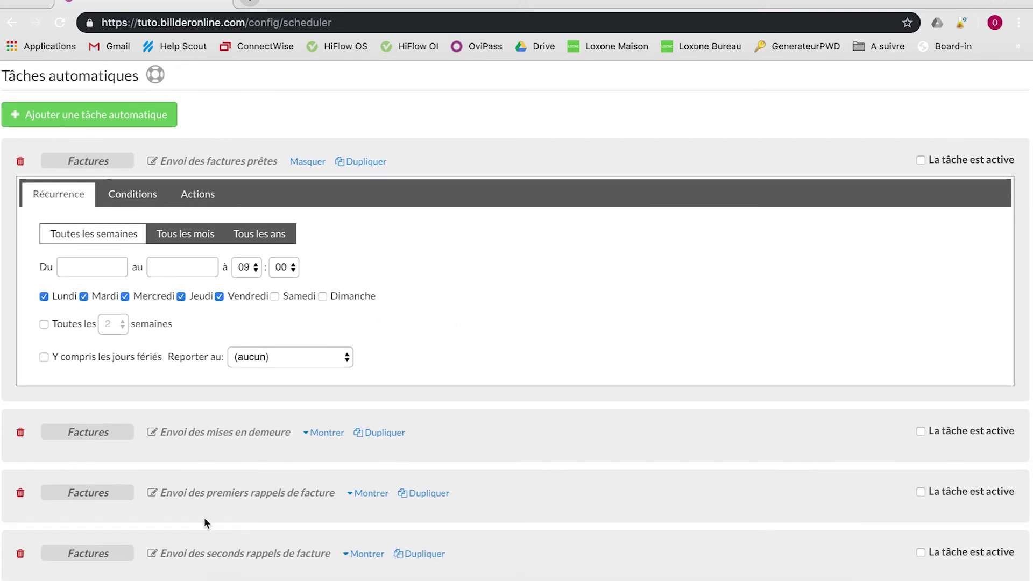
left_click(372, 494)
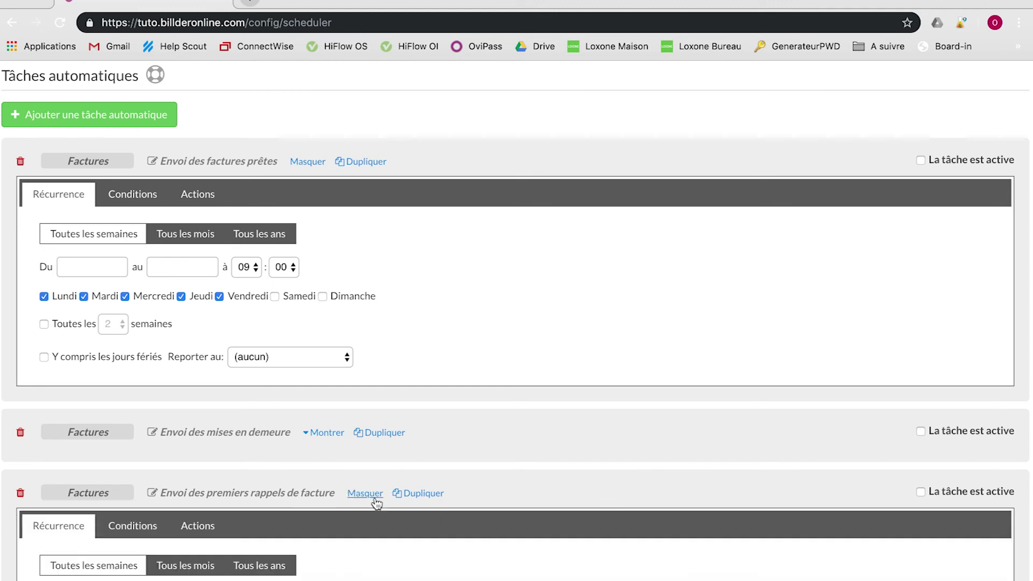
scroll(375, 502, "down", 5)
left_click(190, 365)
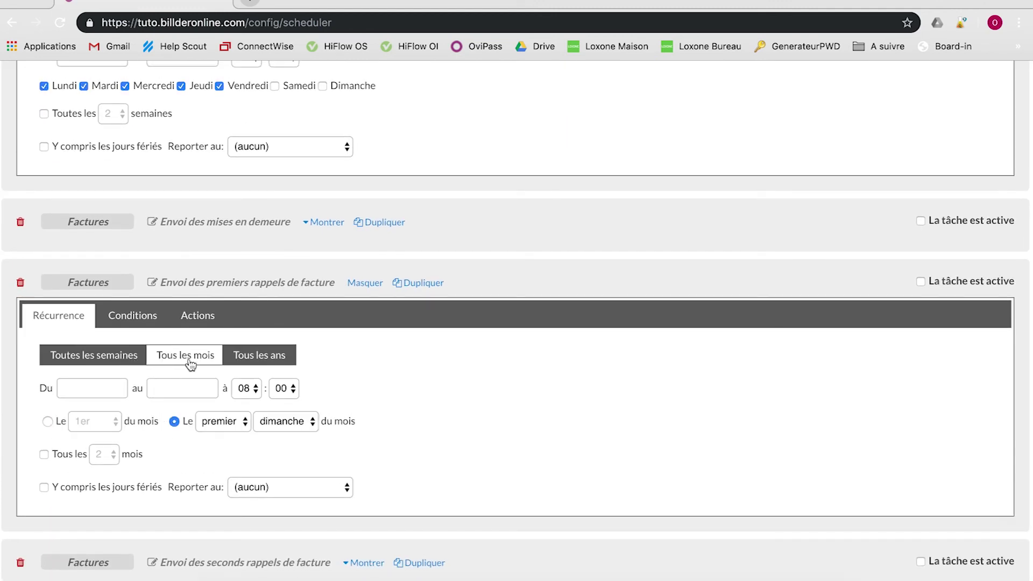
left_click(921, 282)
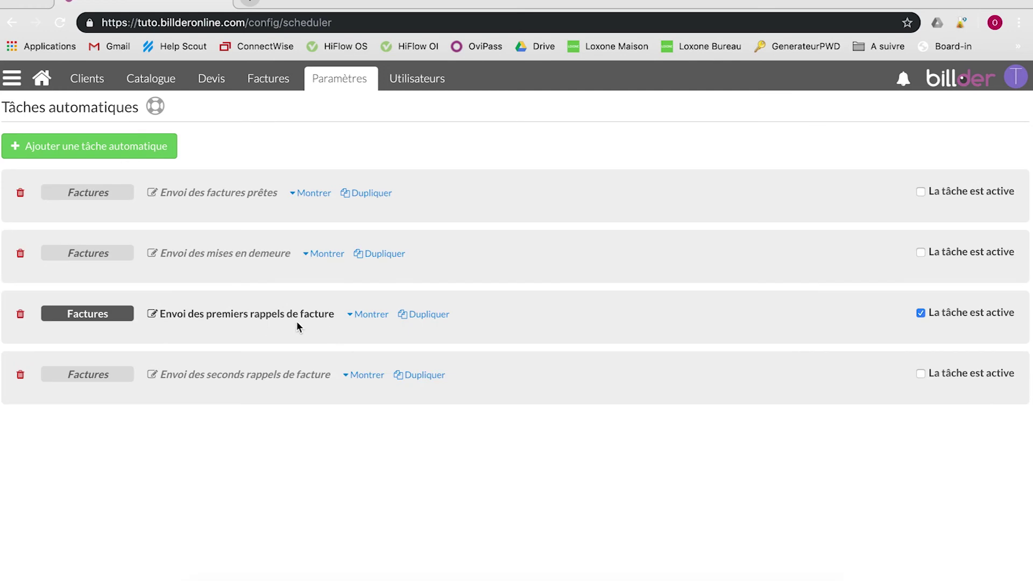
left_click(267, 78)
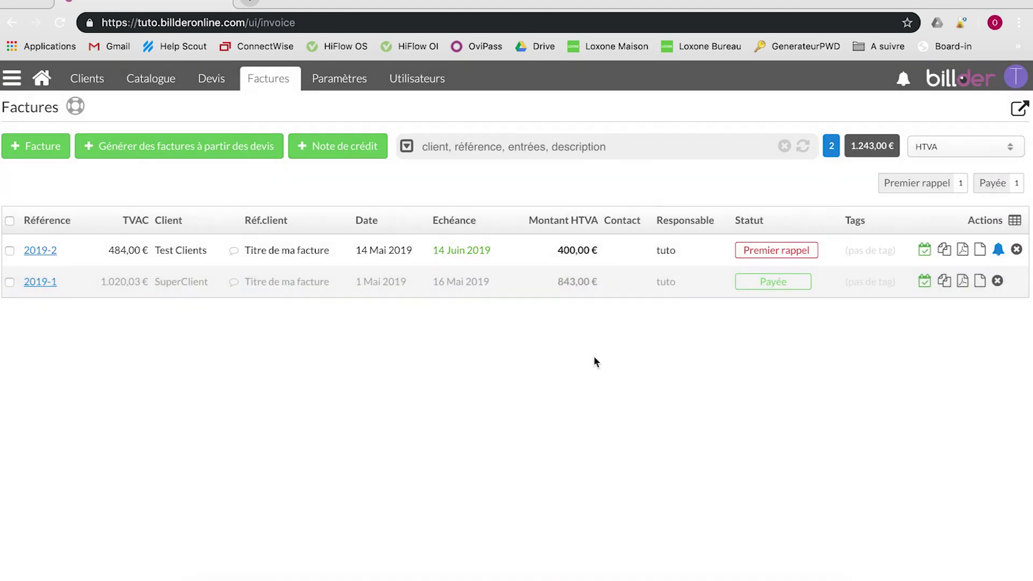